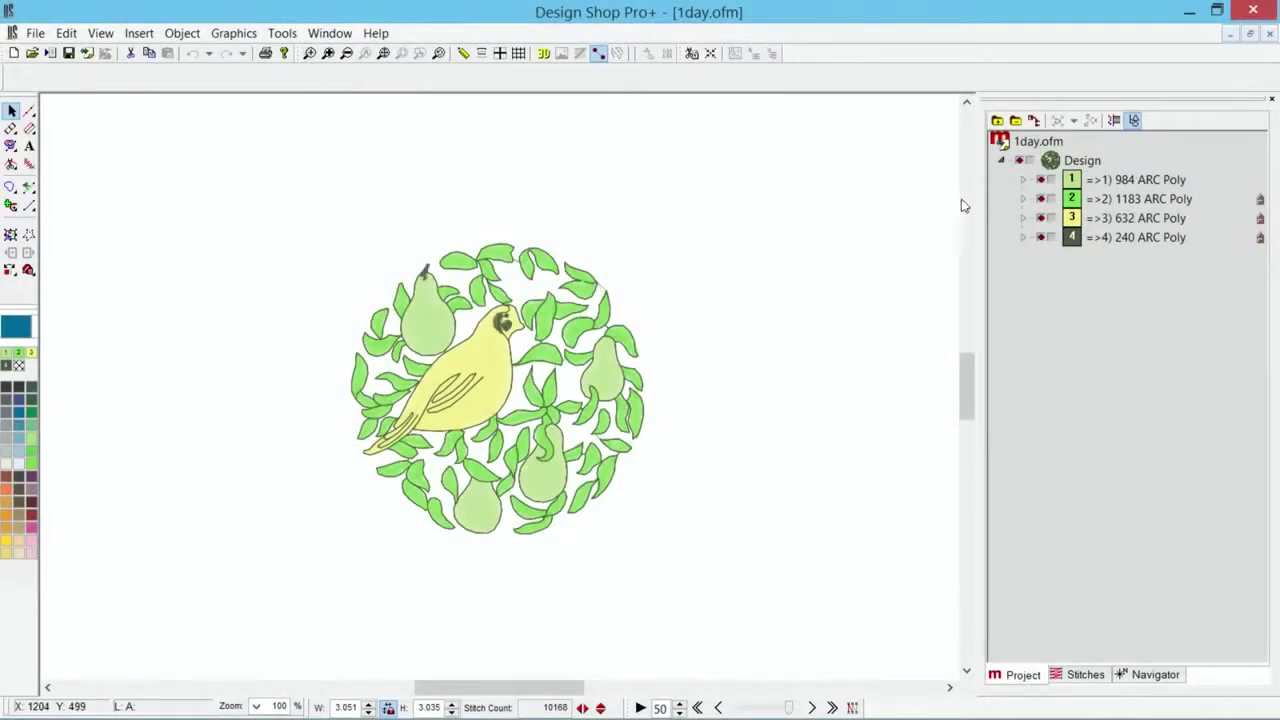
Select the wreath design's four ARC Poly colour objects (10168 stitches) together.
click(1050, 160)
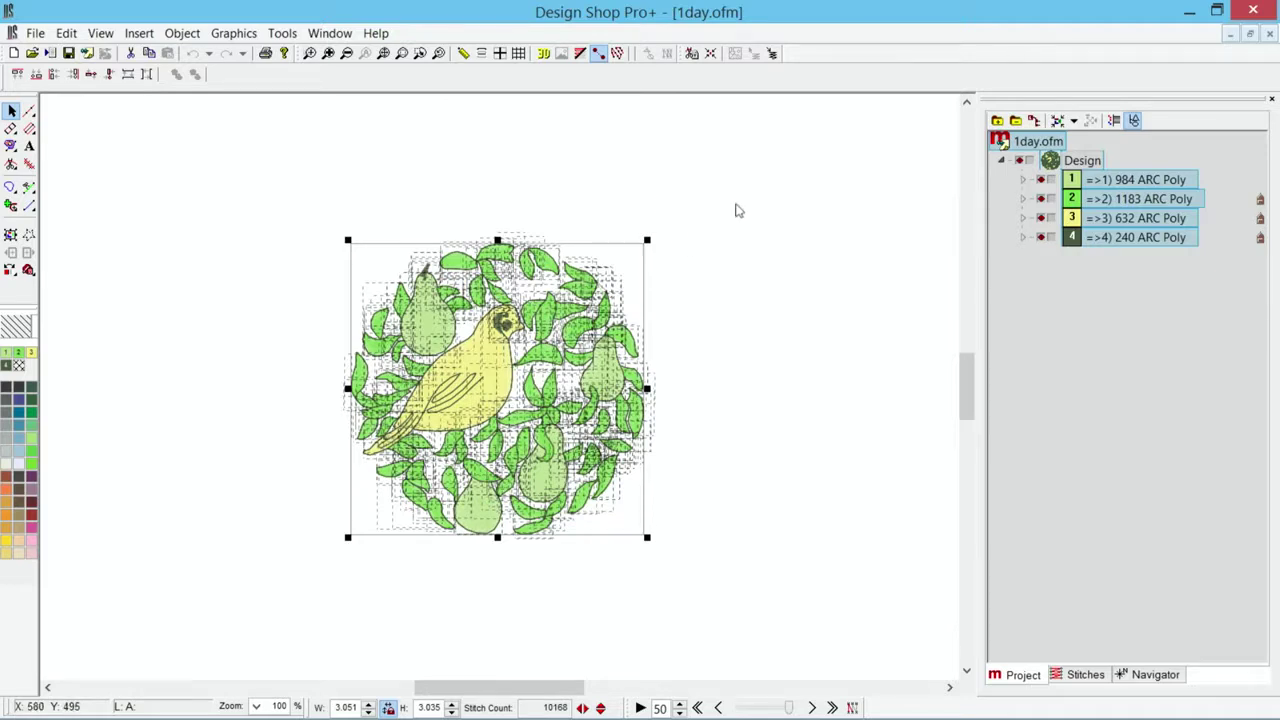
Expand the 984 ARC Poly group and try selecting its walk-stitch and fill objects, then deselect.
click(936, 222)
click(1023, 180)
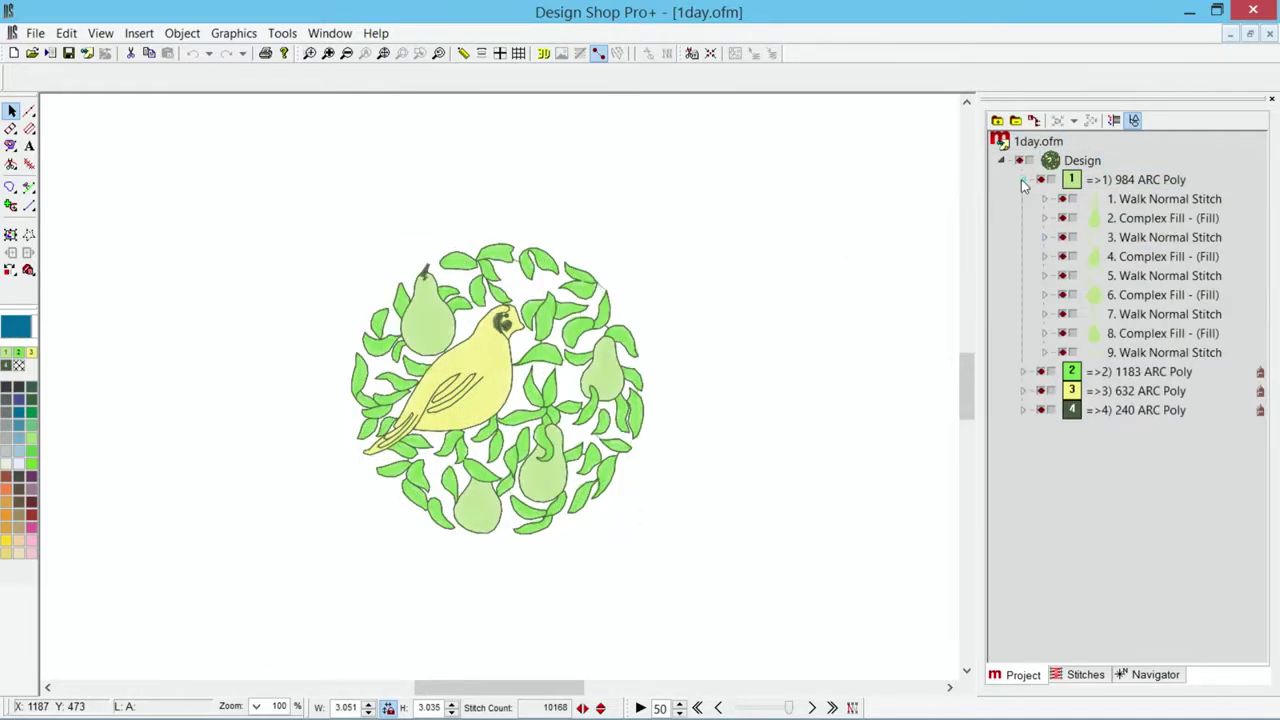
click(1162, 200)
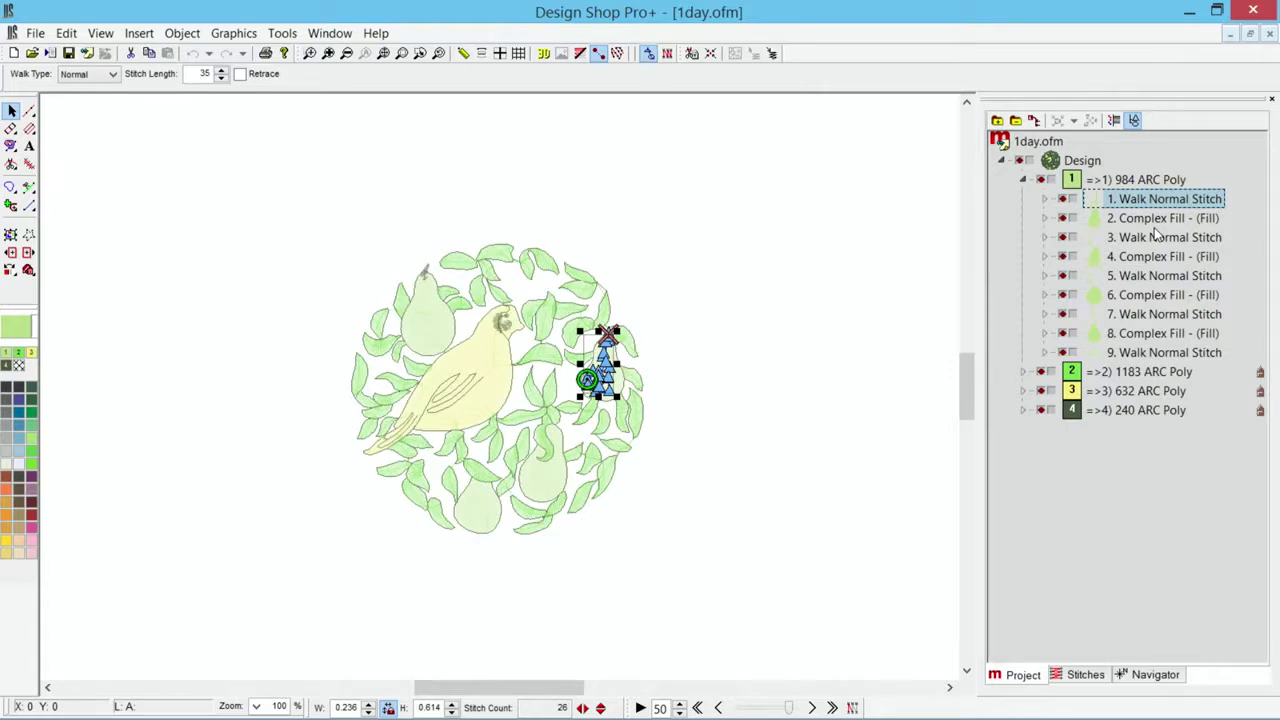
shift+click(1164, 298)
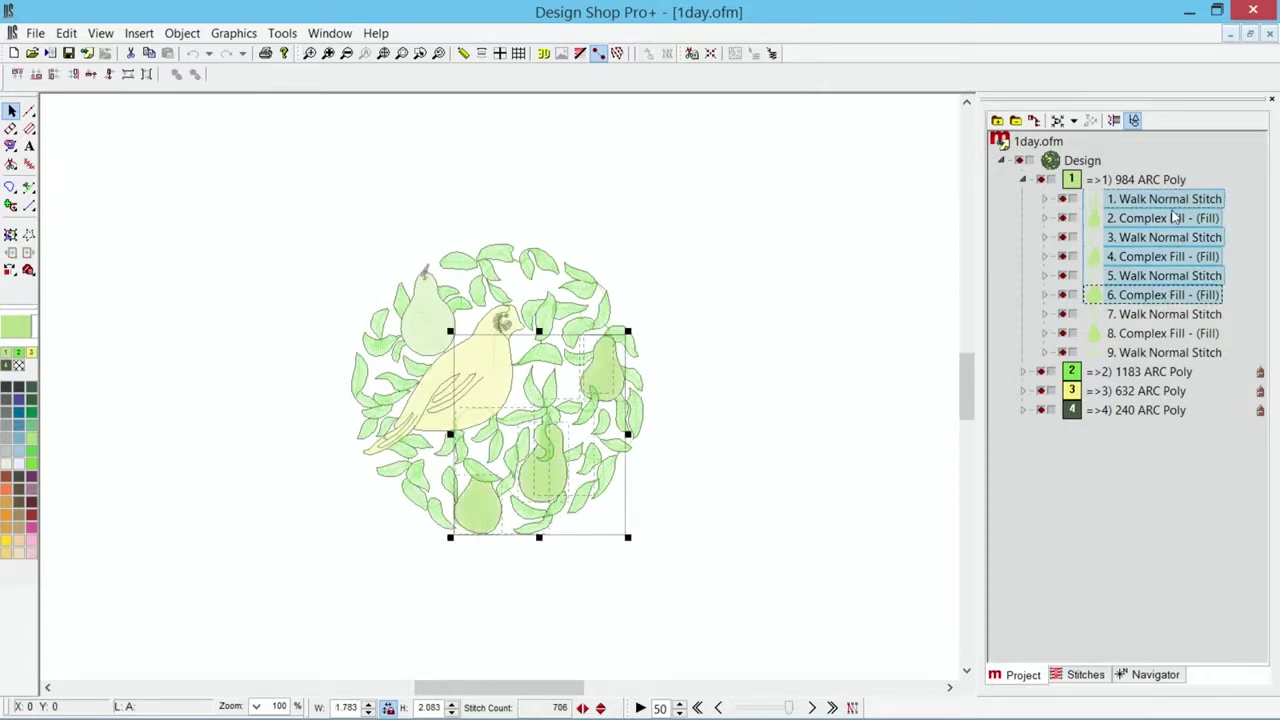
click(1160, 338)
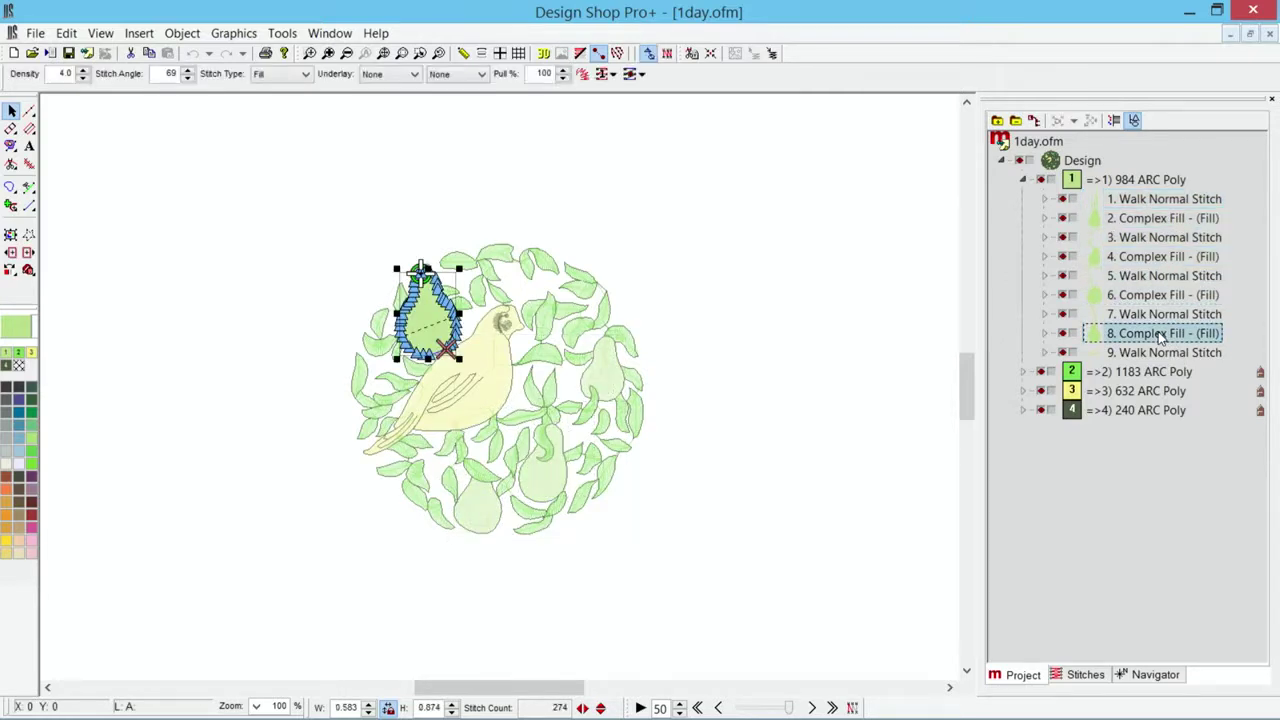
ctrl+click(1147, 276)
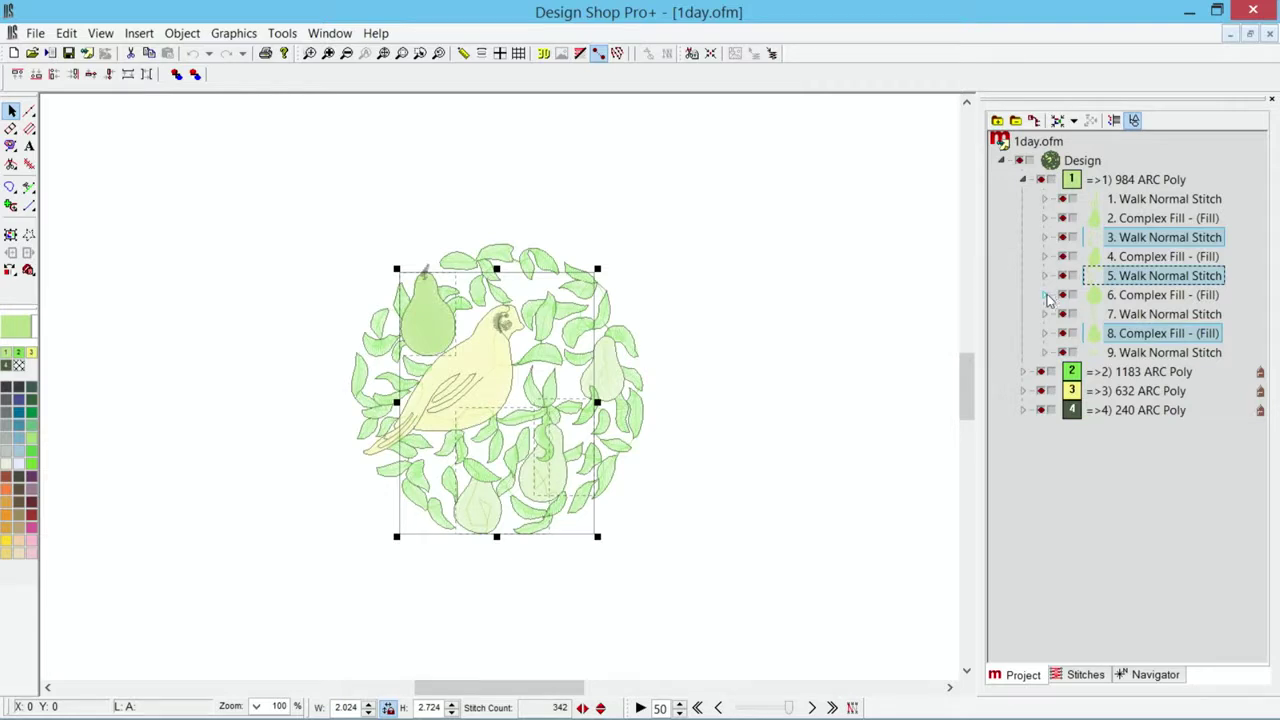
click(810, 238)
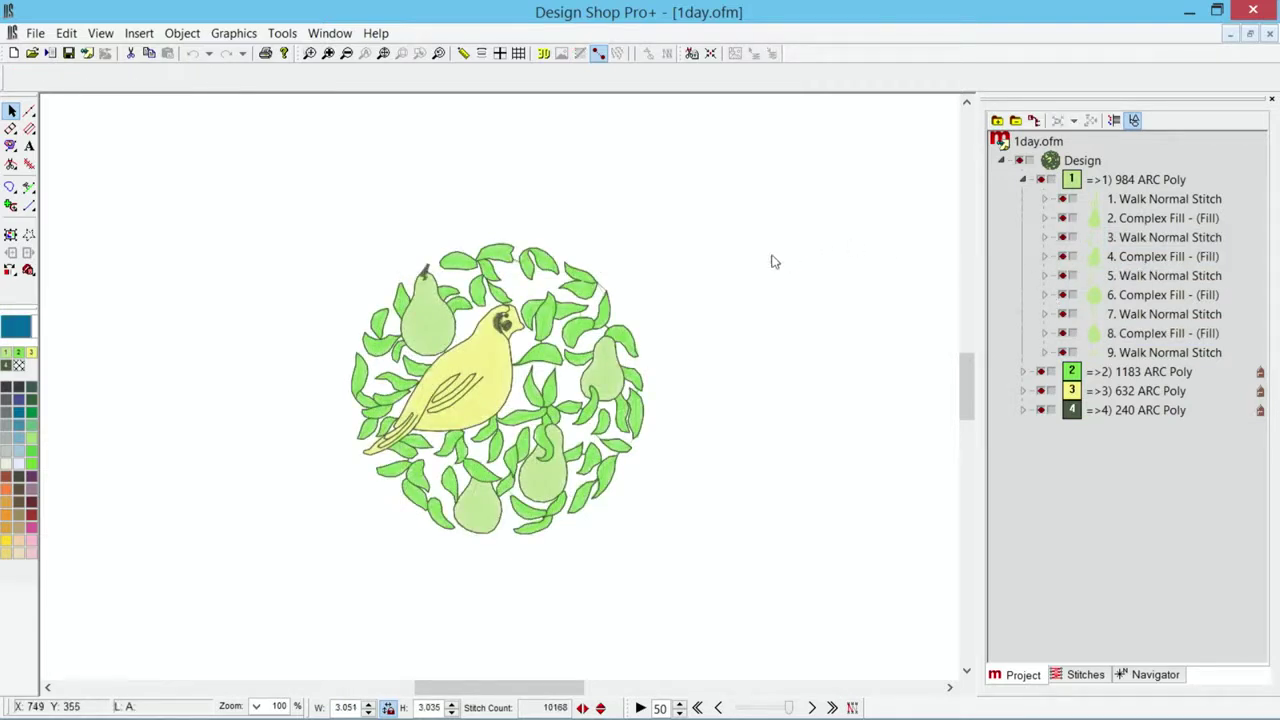
click(431, 321)
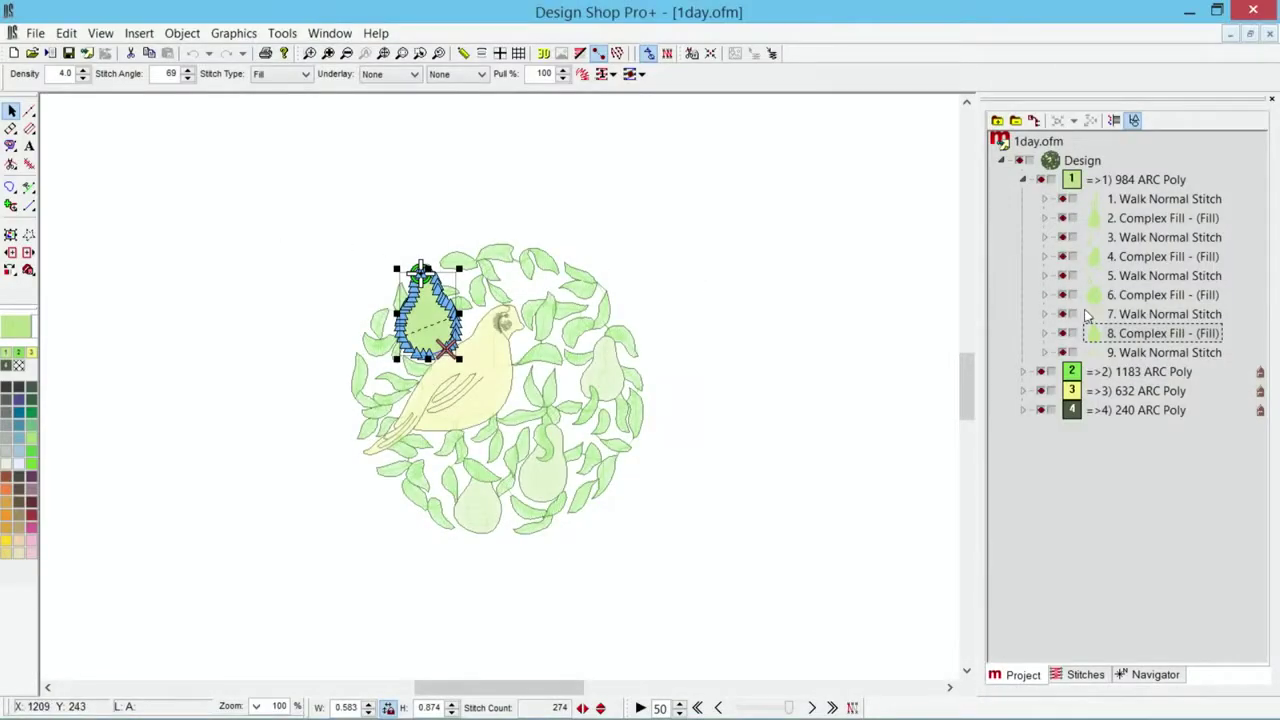
click(1146, 314)
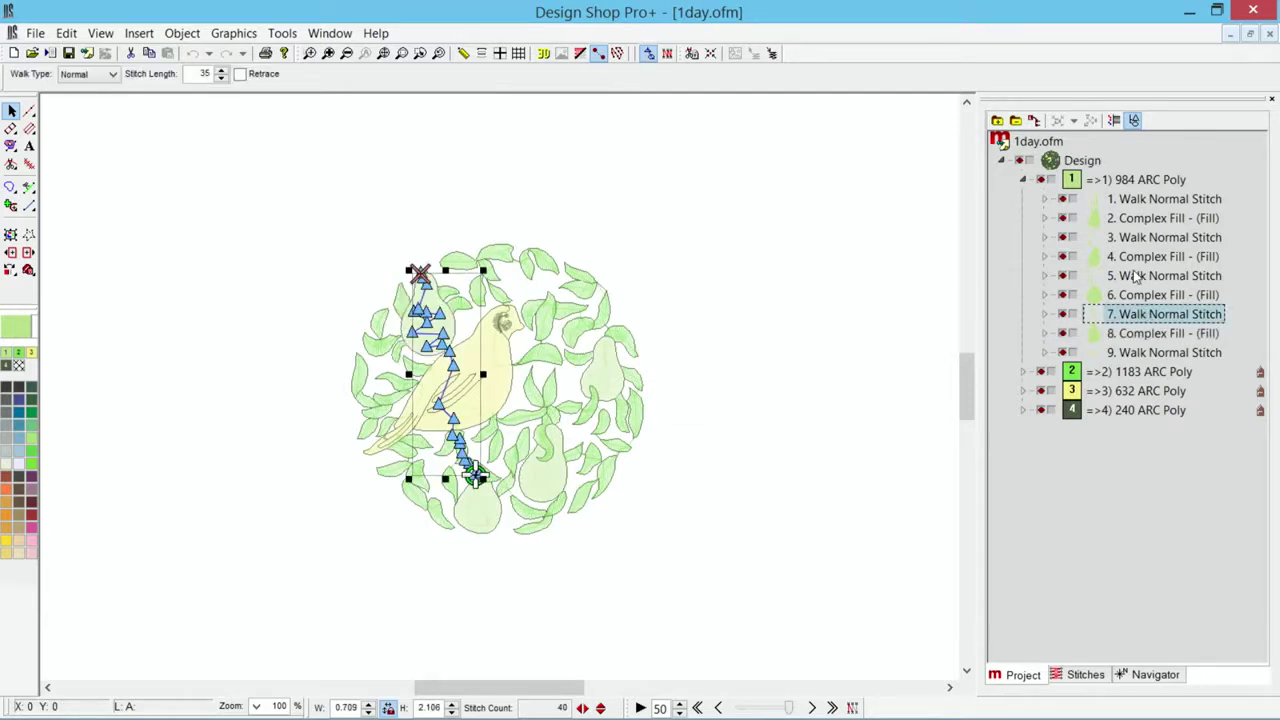
click(1136, 276)
click(1136, 240)
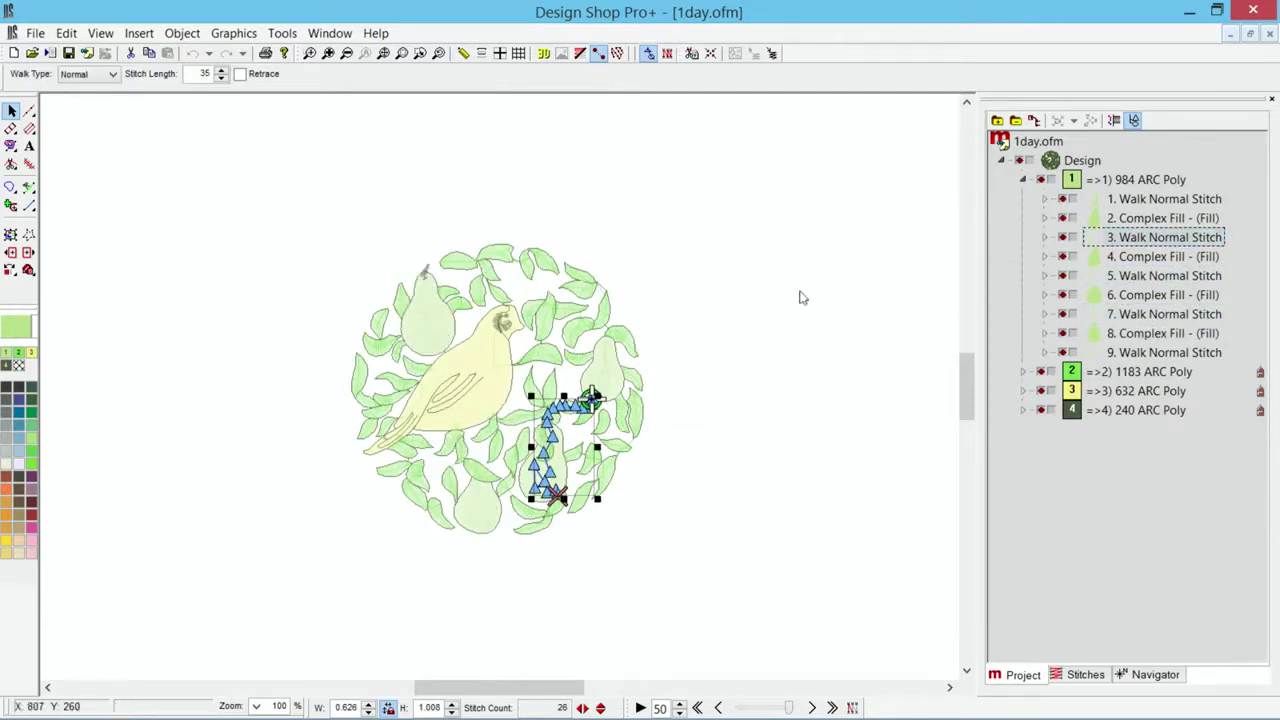
click(800, 294)
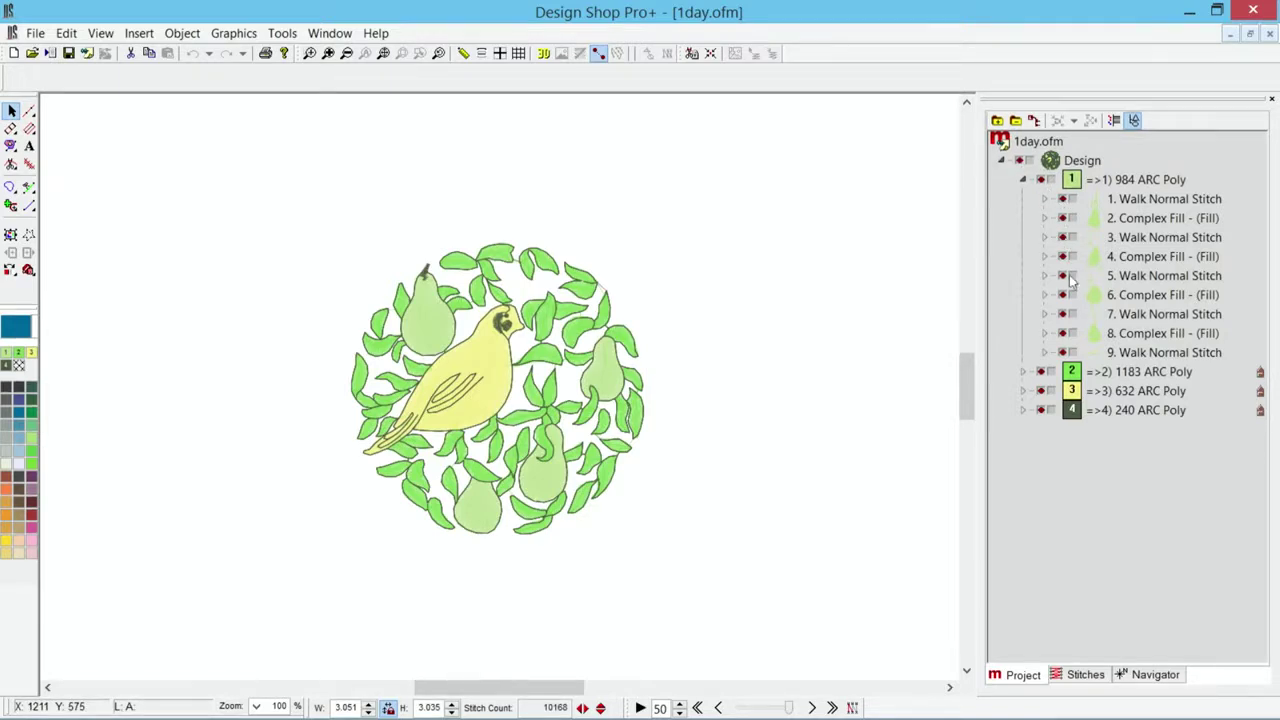
click(1020, 161)
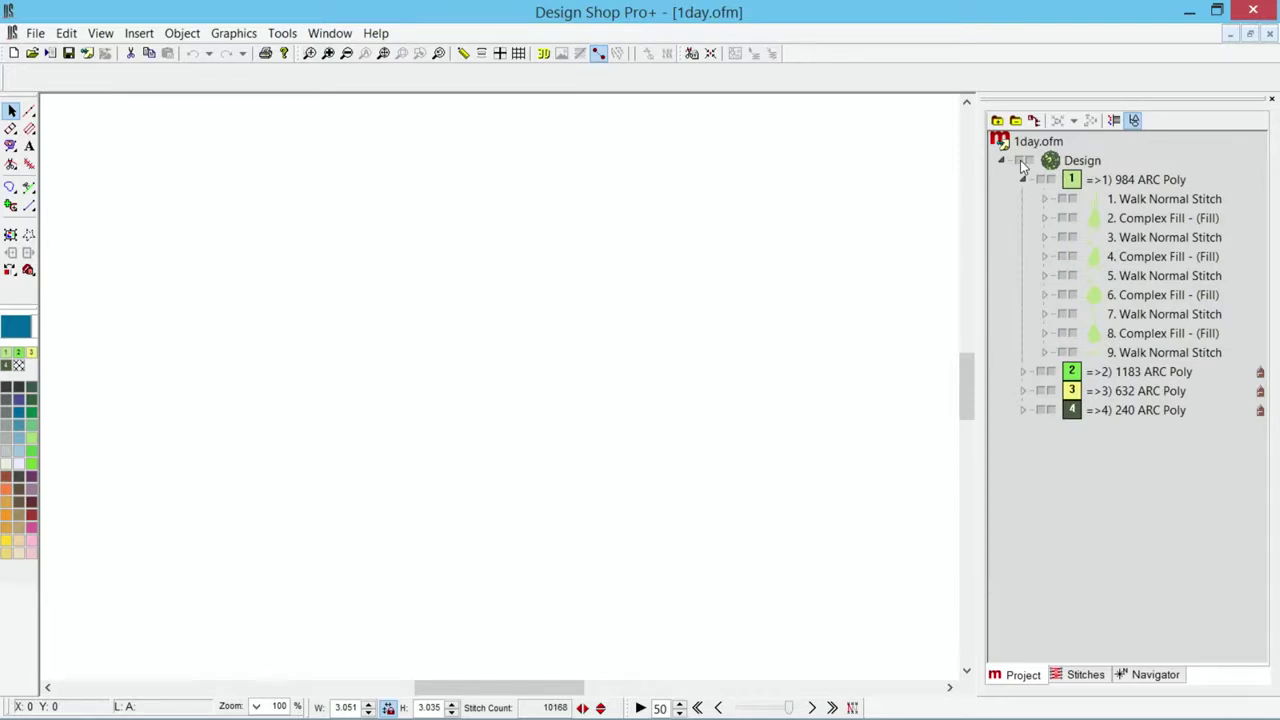
click(1020, 161)
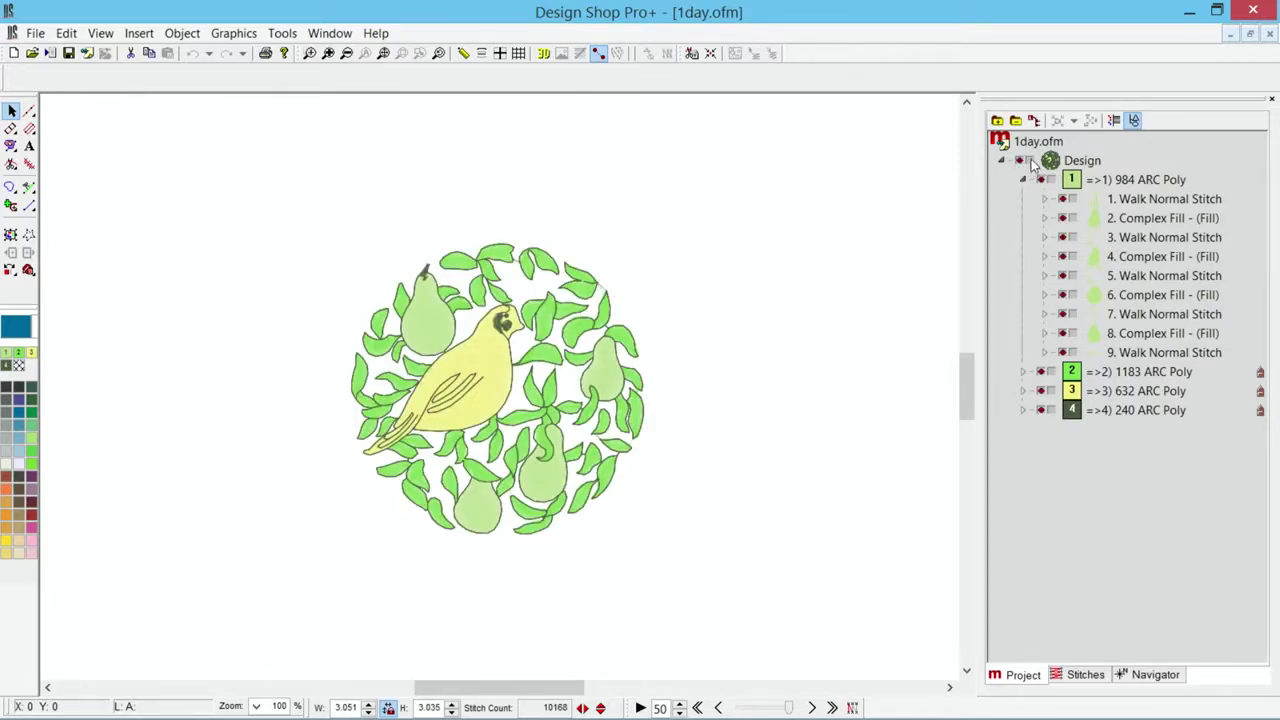
click(1031, 161)
click(1031, 162)
click(1041, 391)
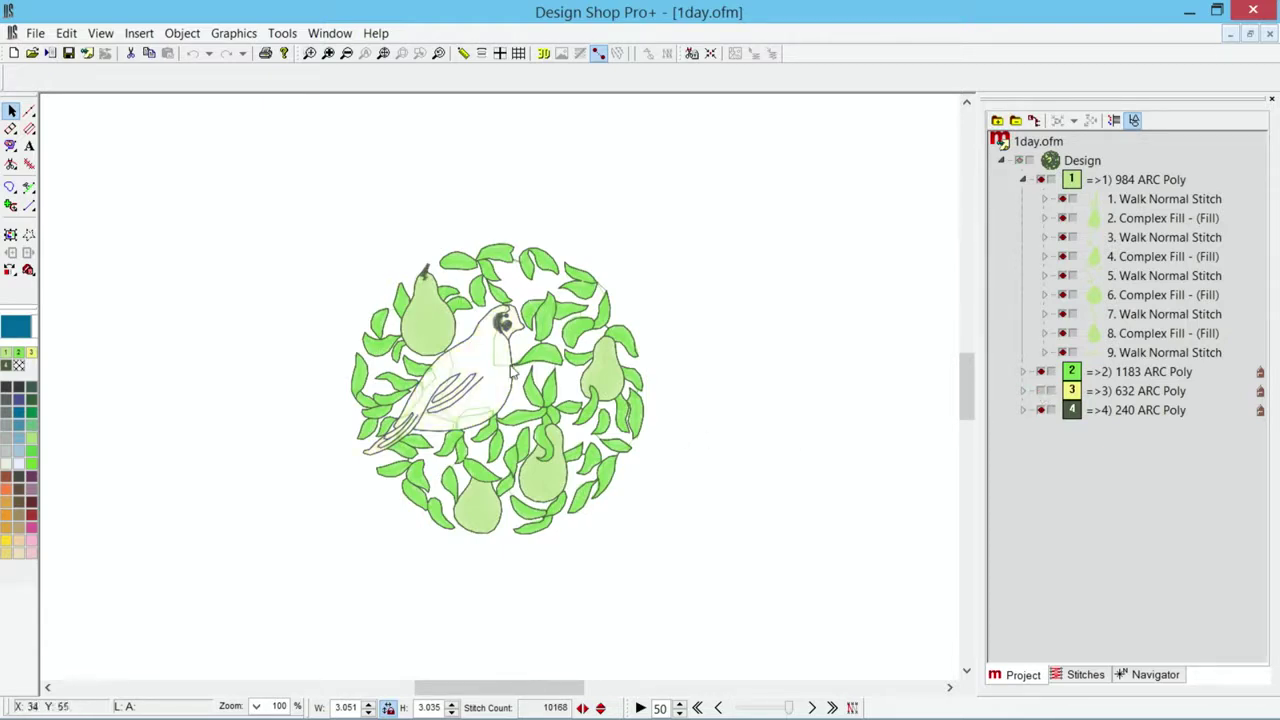
click(493, 372)
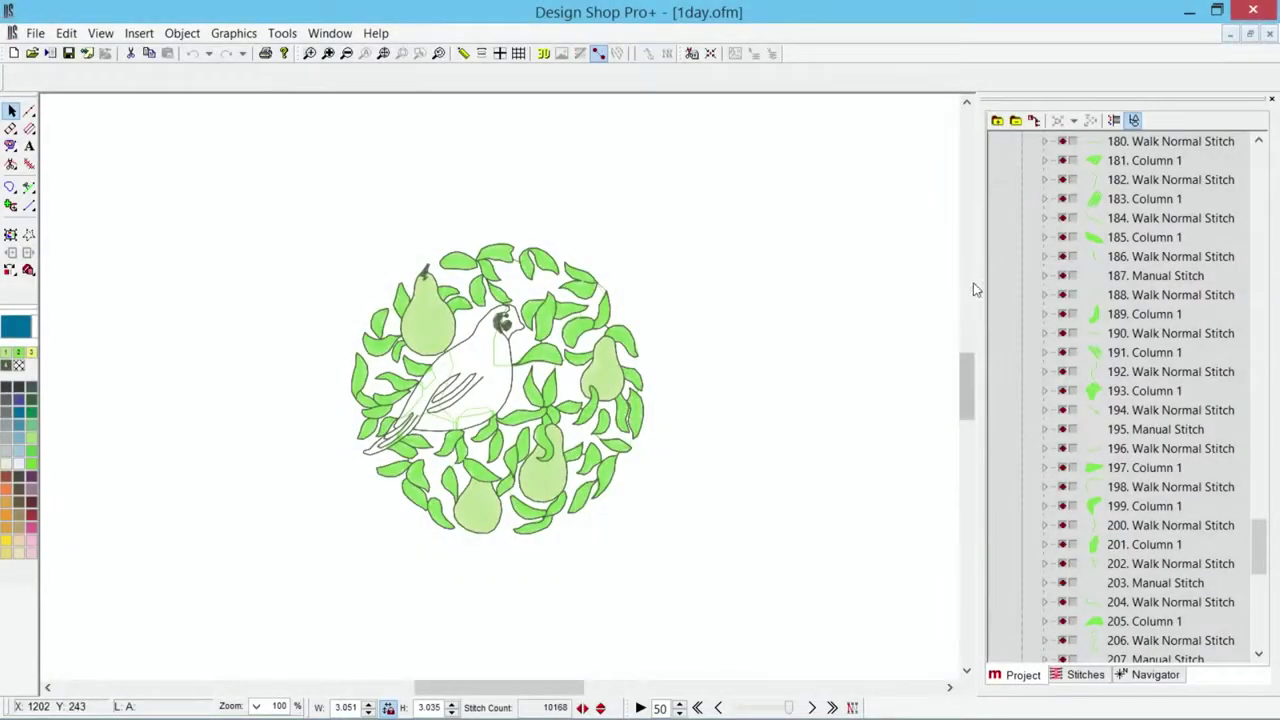
click(1016, 122)
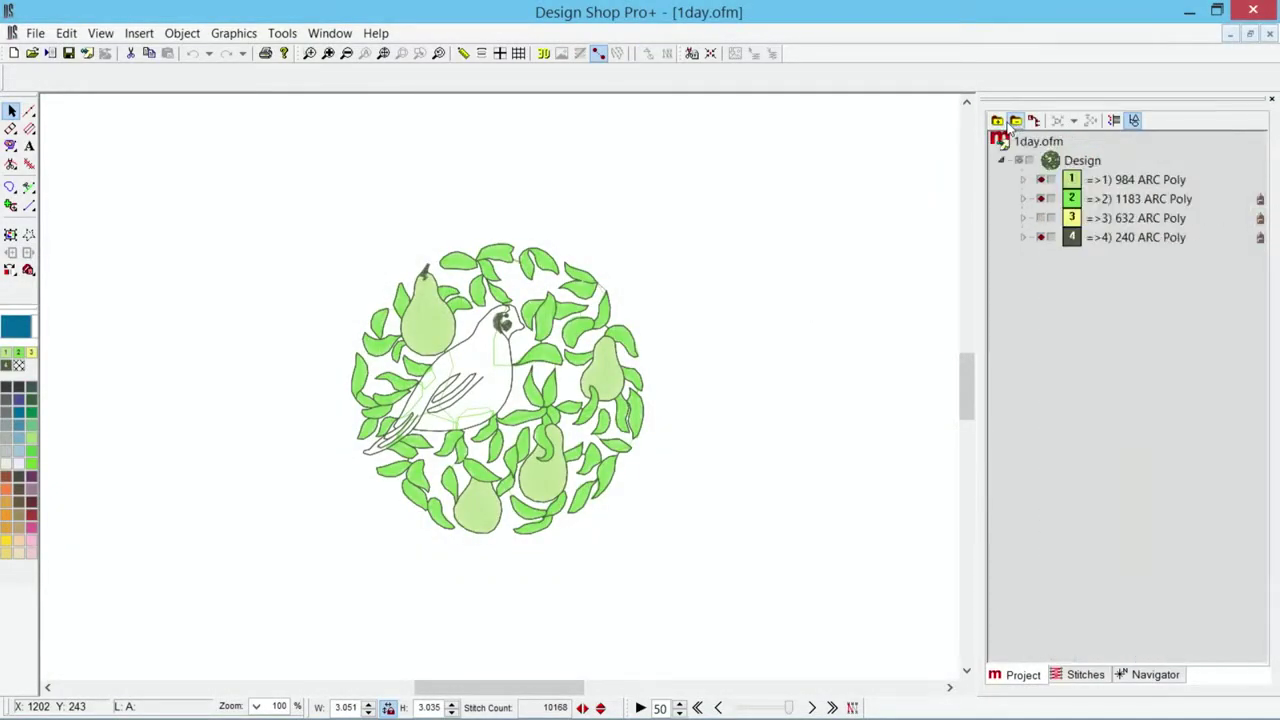
click(1041, 218)
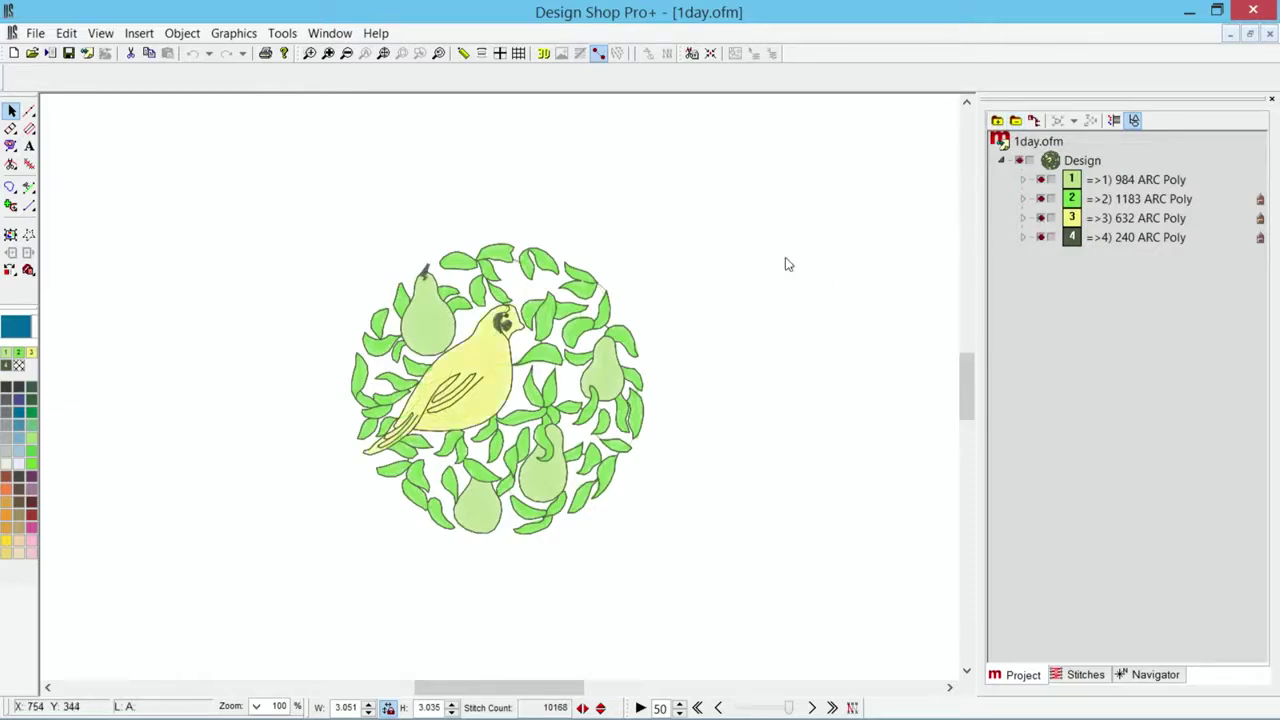
click(1024, 180)
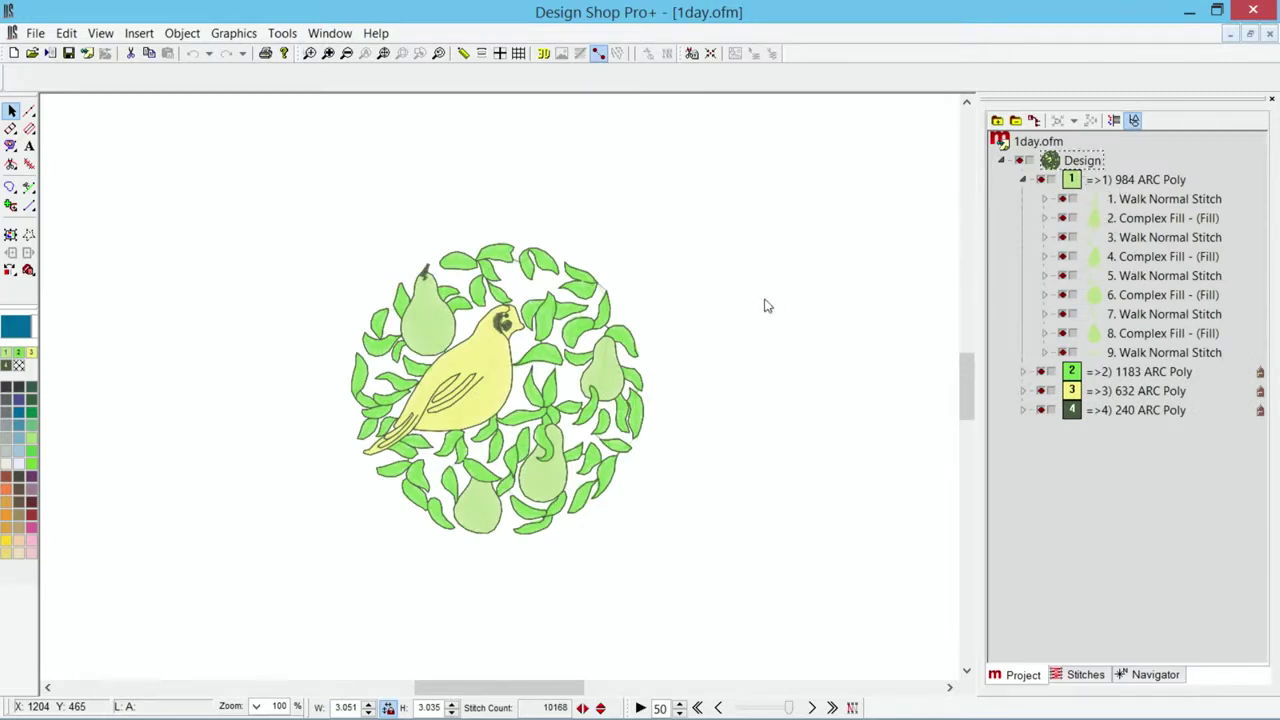
Select all with Ctrl+A and preview scaling the wreath to about 140%.
key(ctrl+a)
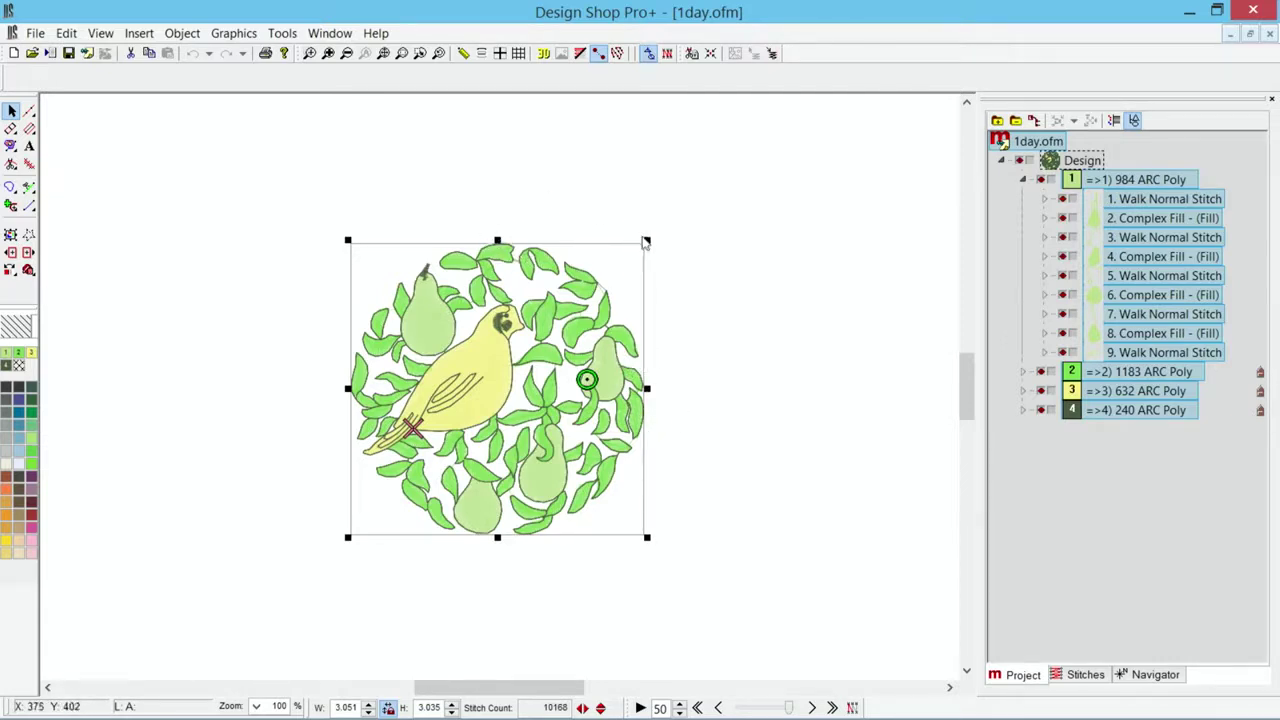
drag(648, 241, 834, 509)
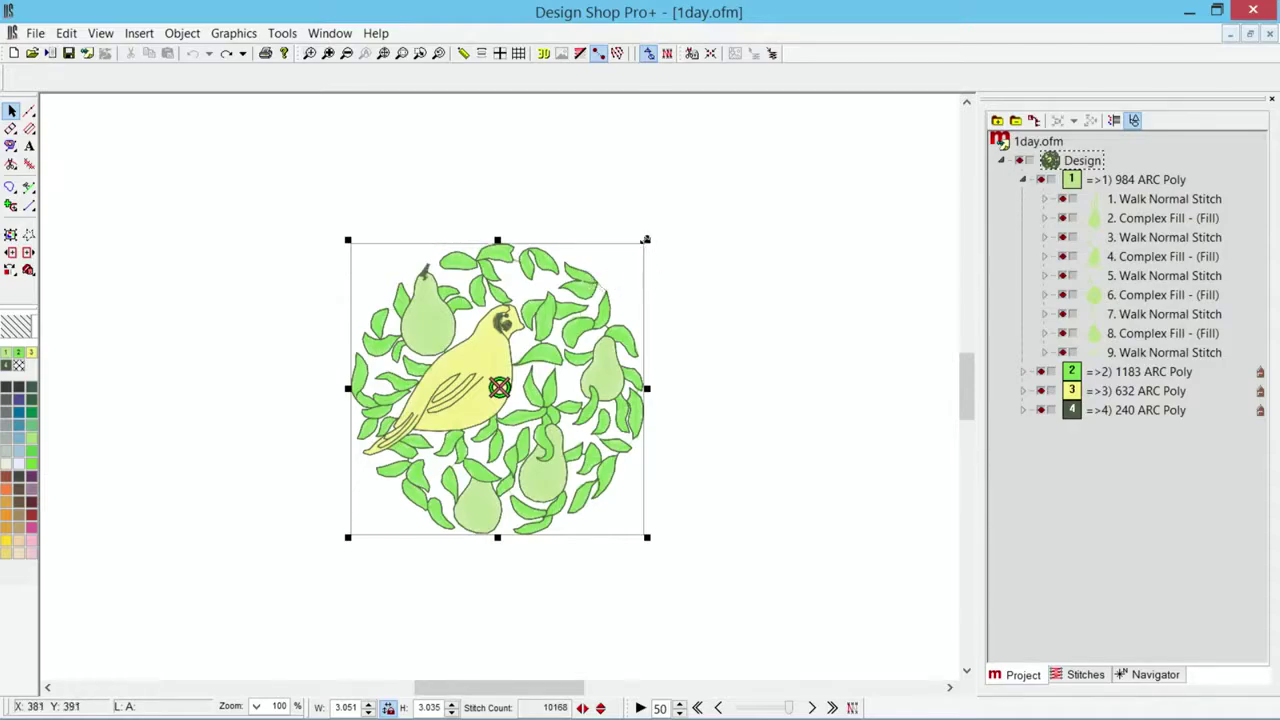
drag(647, 240, 872, 183)
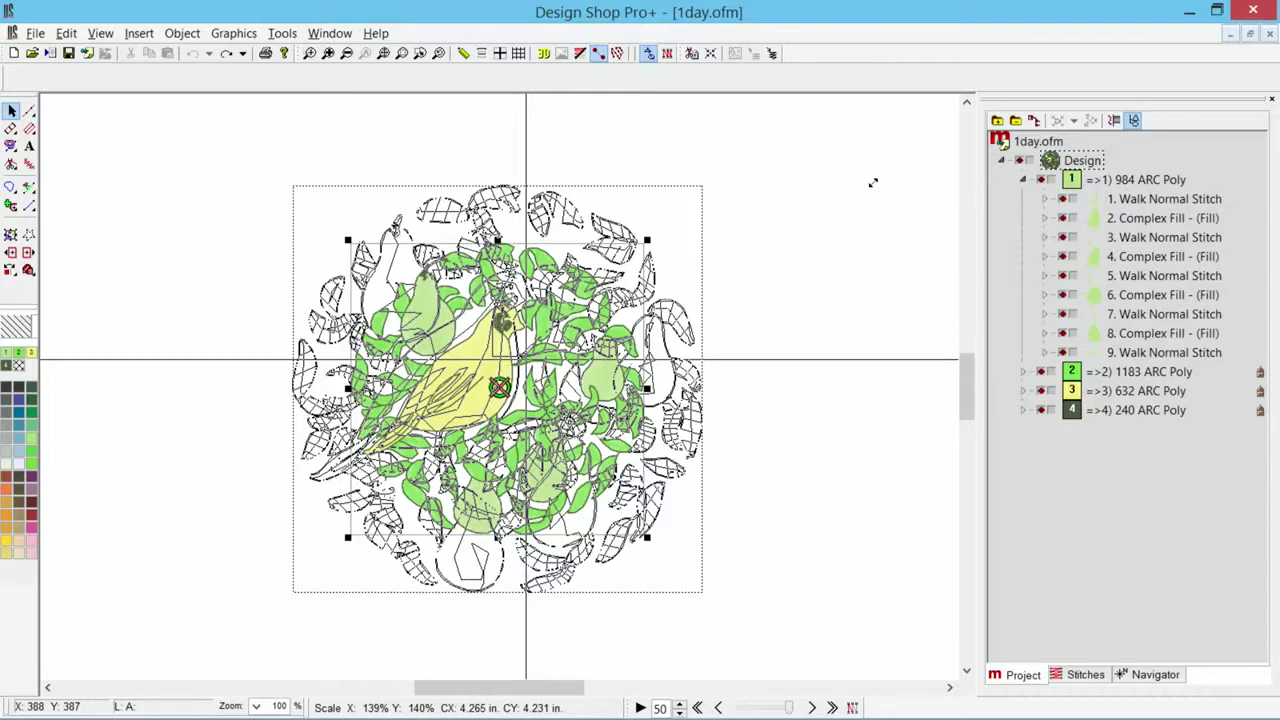
Apply the proportional enlargement to 4.272 × 4.240 in, 14224 stitches.
drag(872, 183, 873, 188)
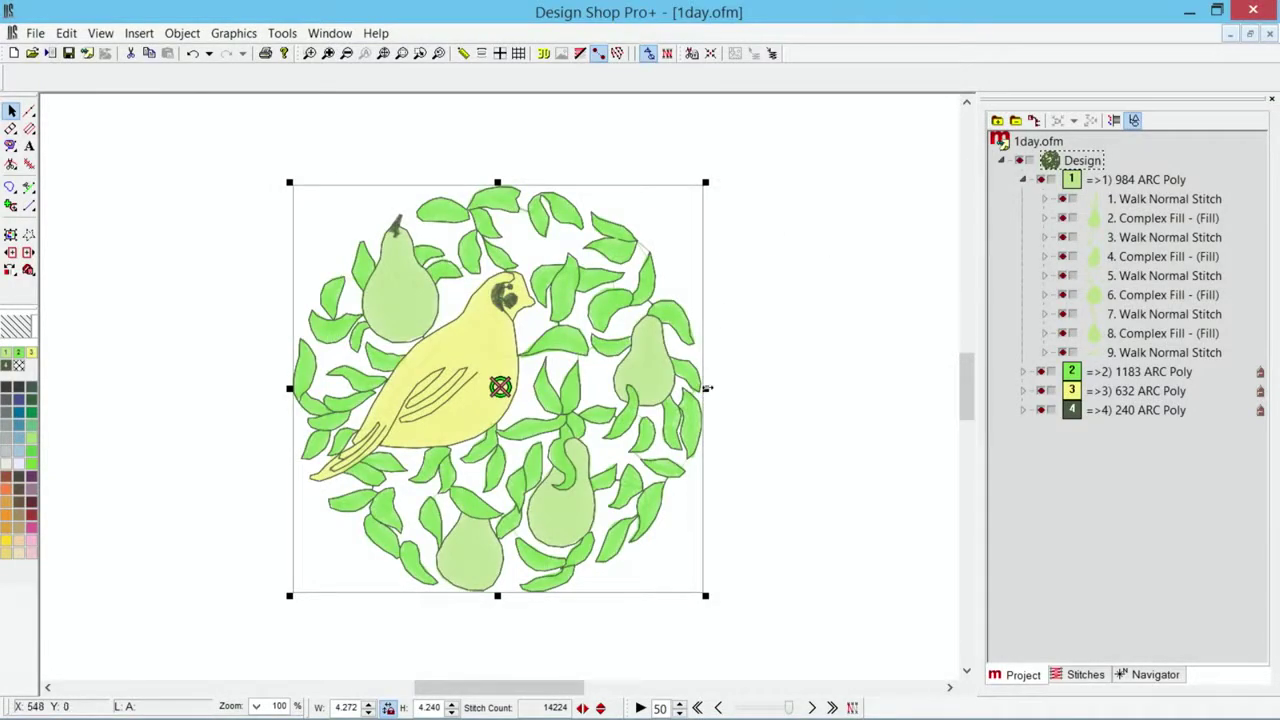
Widen the design to 4.764 in, then stretch it taller to 4.413 in.
drag(706, 388, 752, 388)
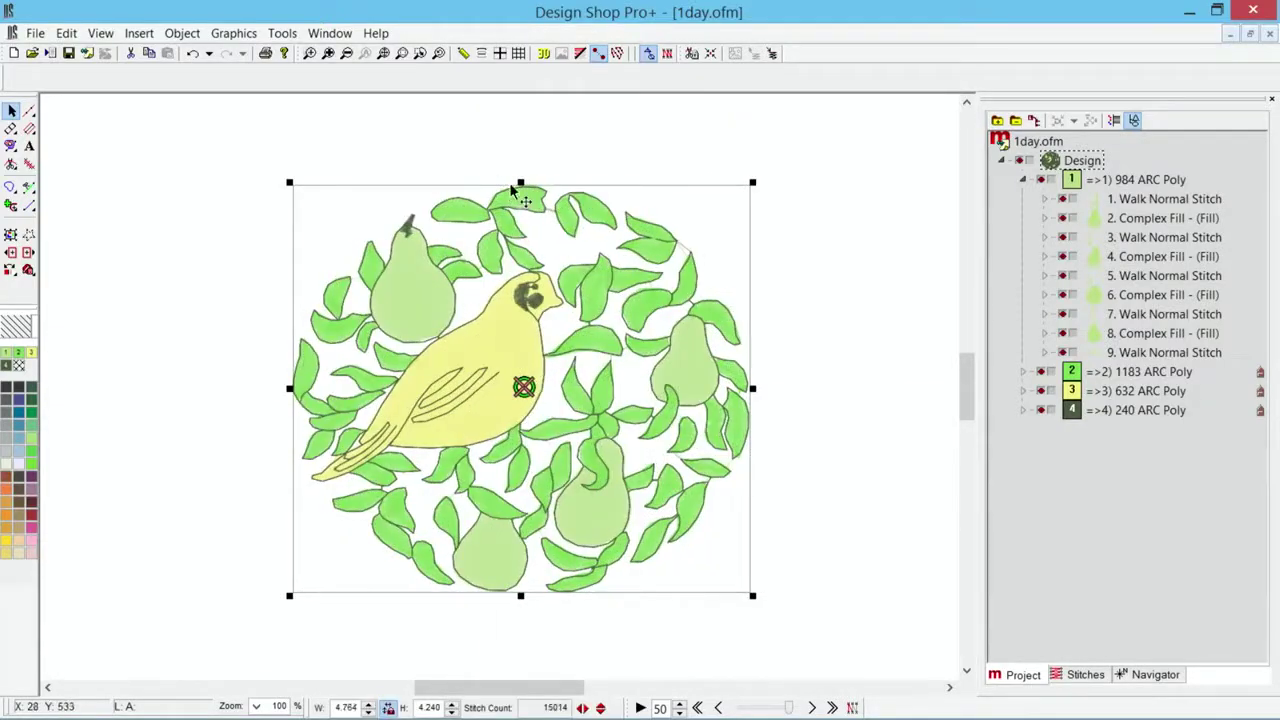
mouse_move(520, 182)
mouse_down()
mouse_move(522, 110)
mouse_move(530, 230)
mouse_move(534, 162)
mouse_up()
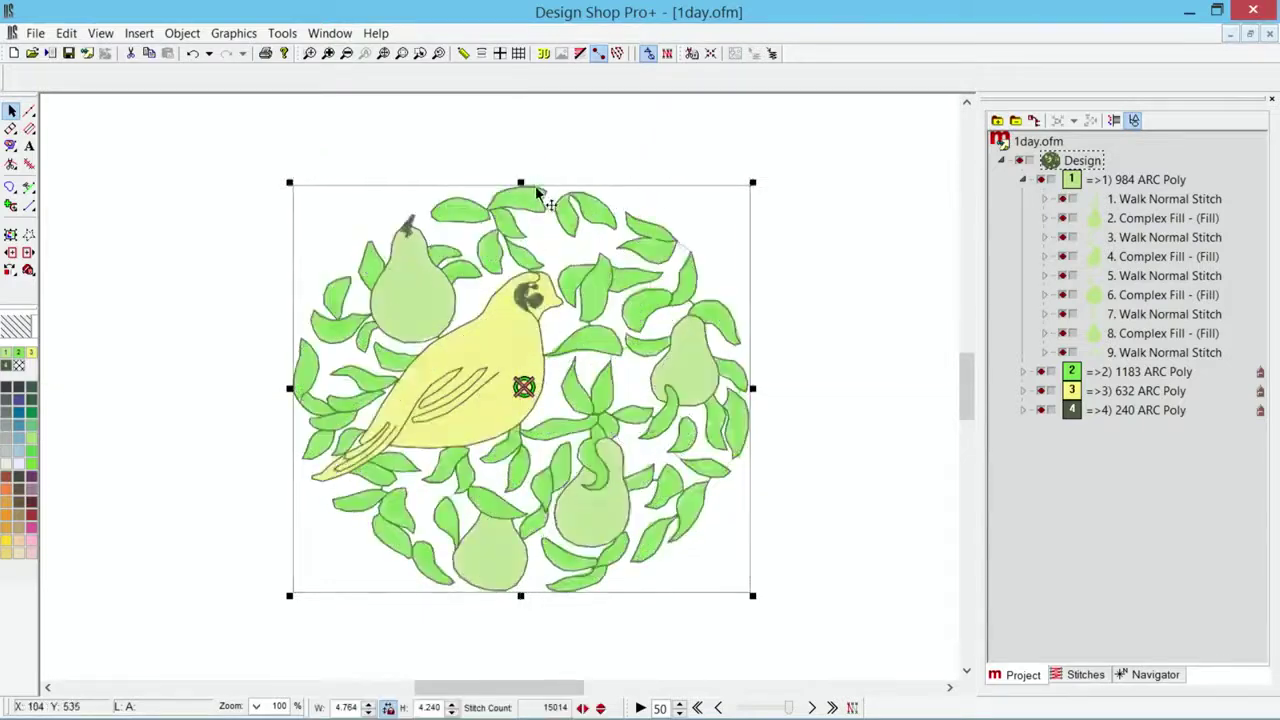
Undo both stretches to restore 4.272 × 4.240 in, then reselect the entire design.
click(193, 55)
click(191, 57)
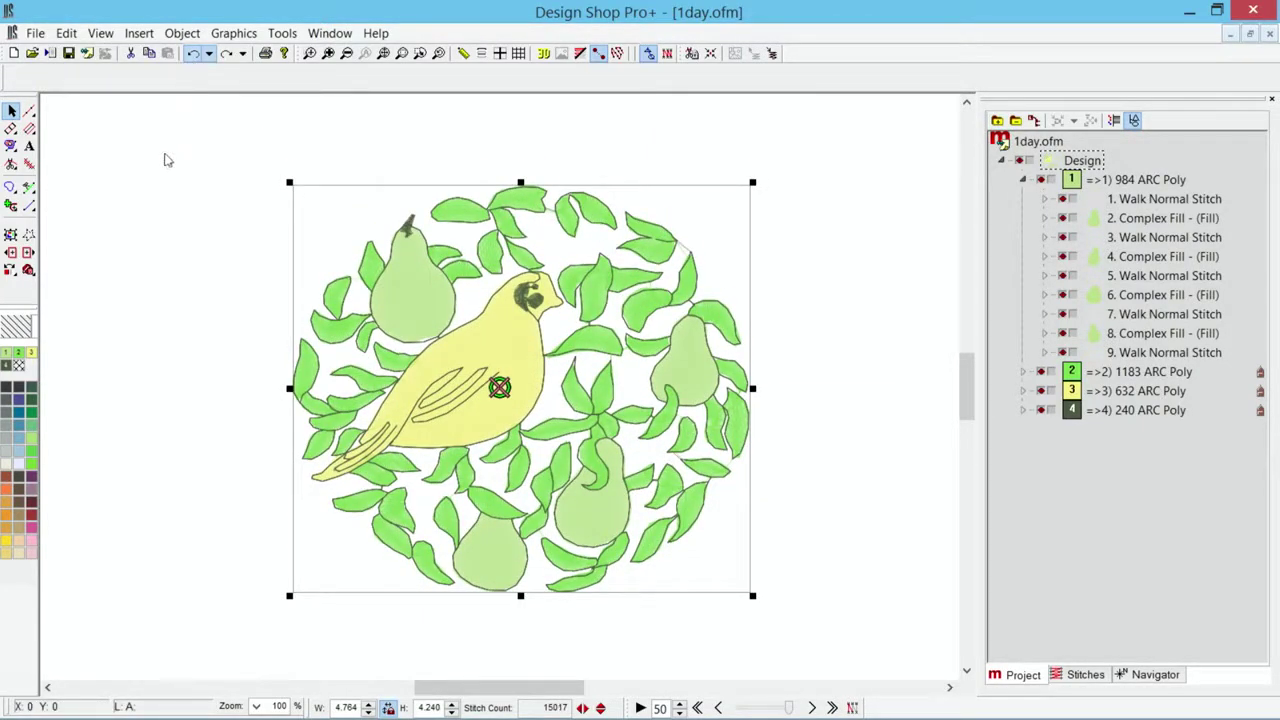
click(181, 251)
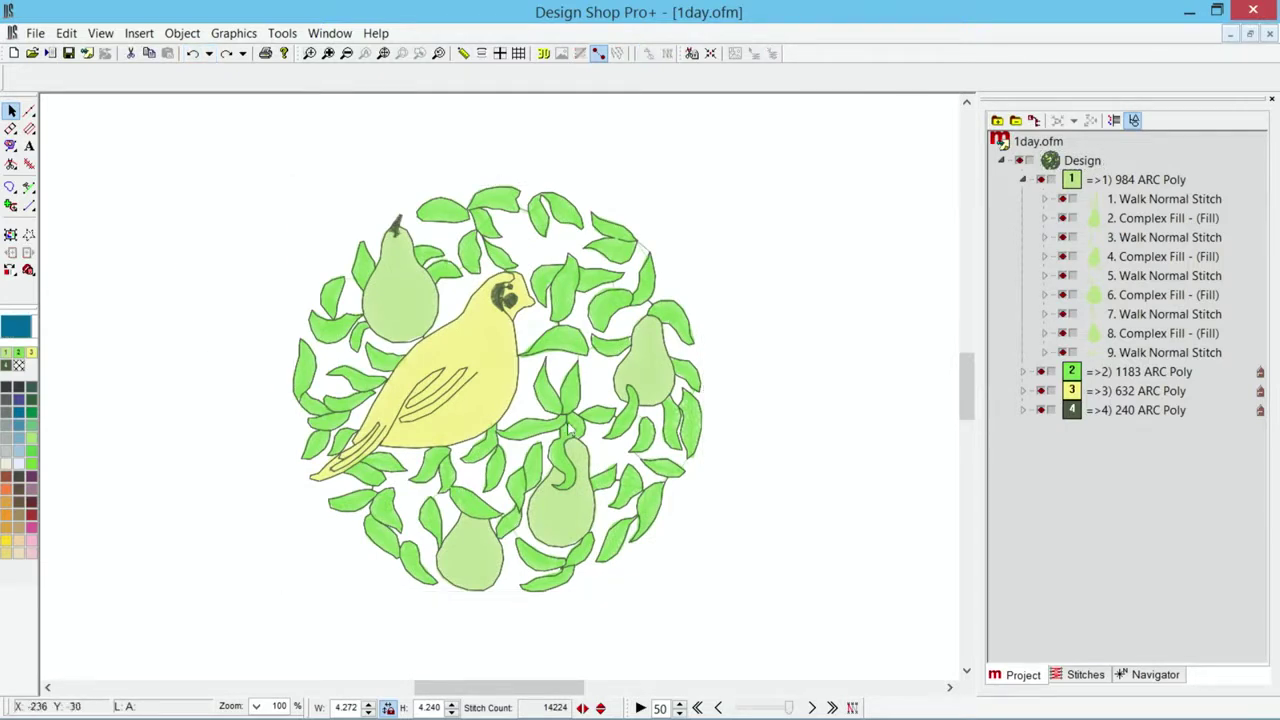
click(1082, 164)
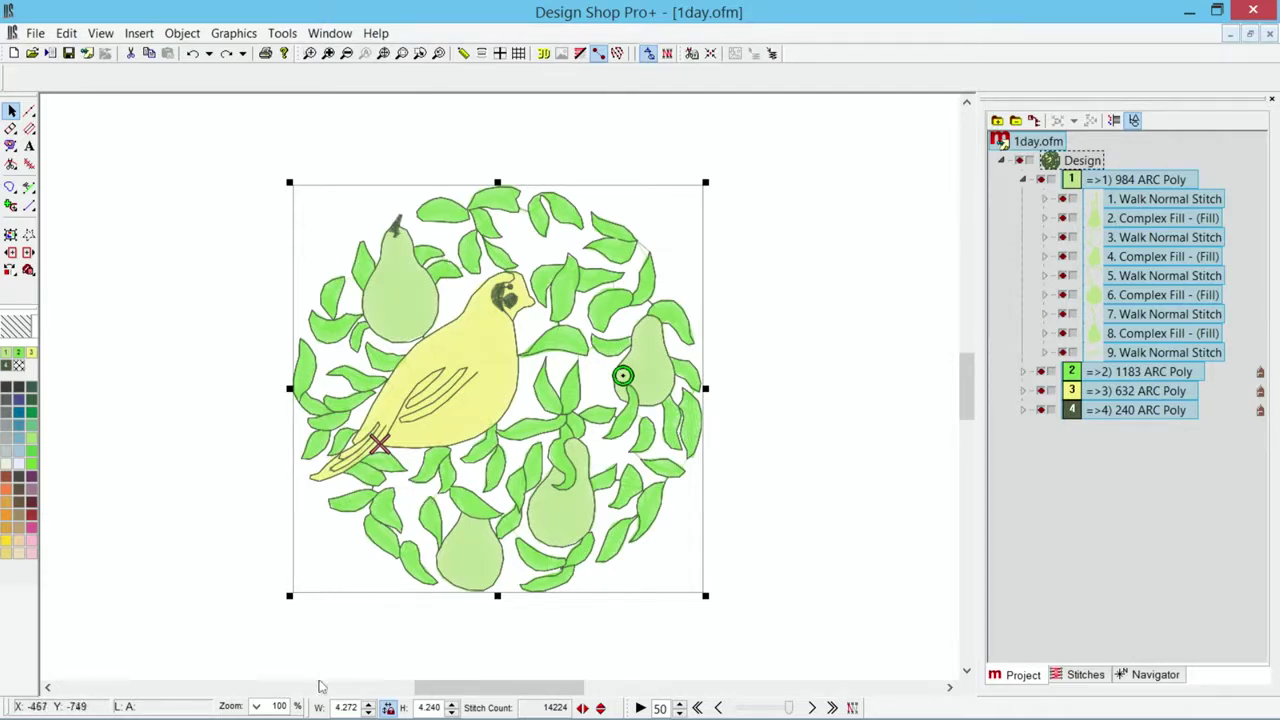
Set the width to 3 with Lock Aspect Ratio on, giving 3.004 × 2.980 in.
double_click(345, 707)
key(BackSpace)
text(3)
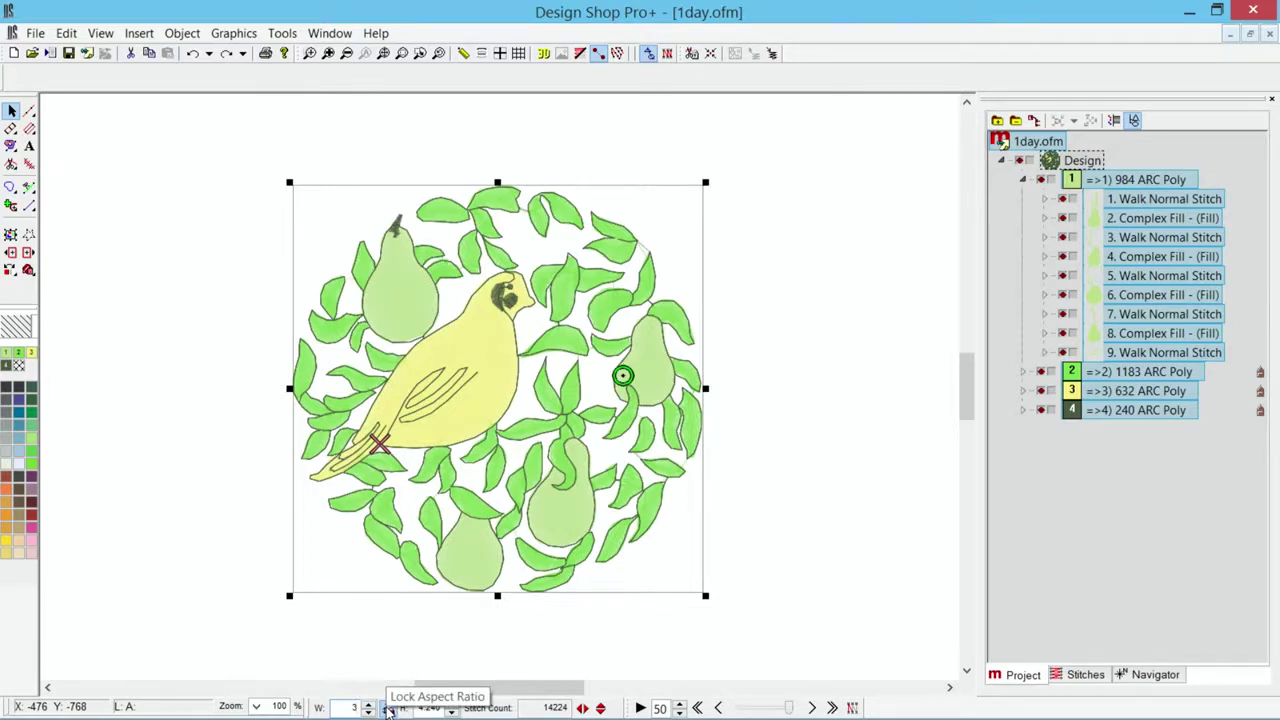
click(388, 708)
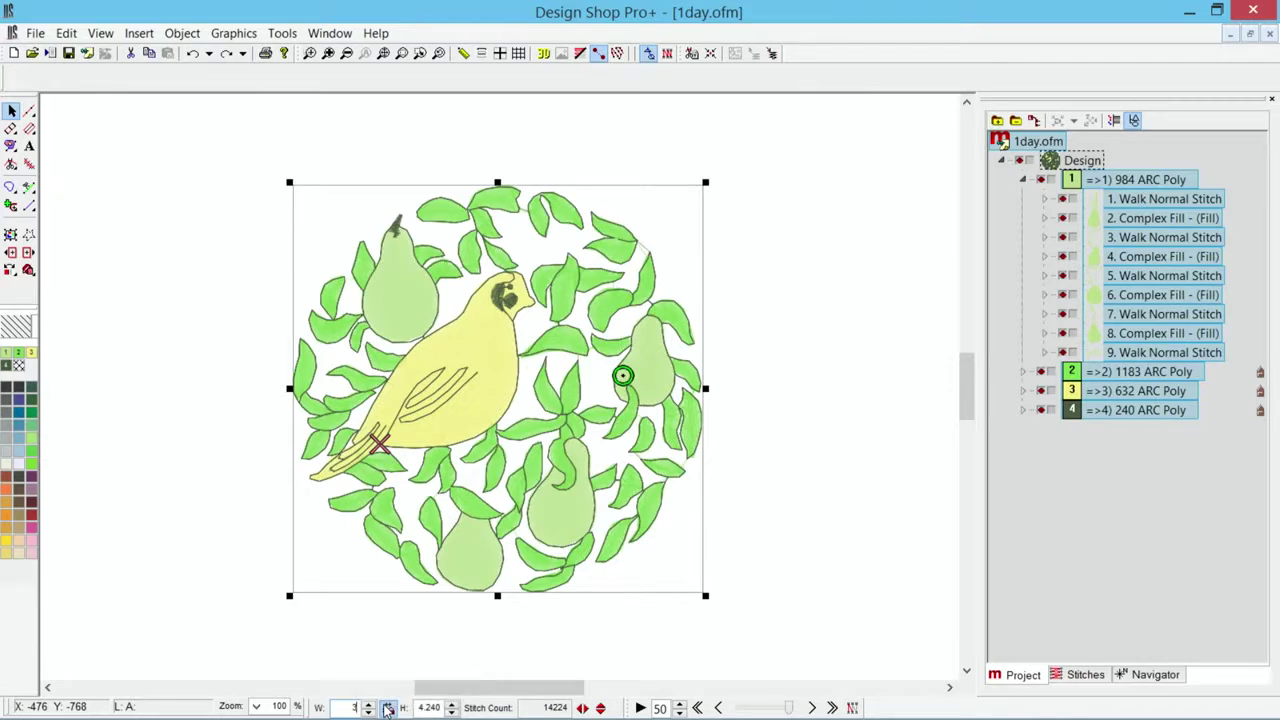
key(Return)
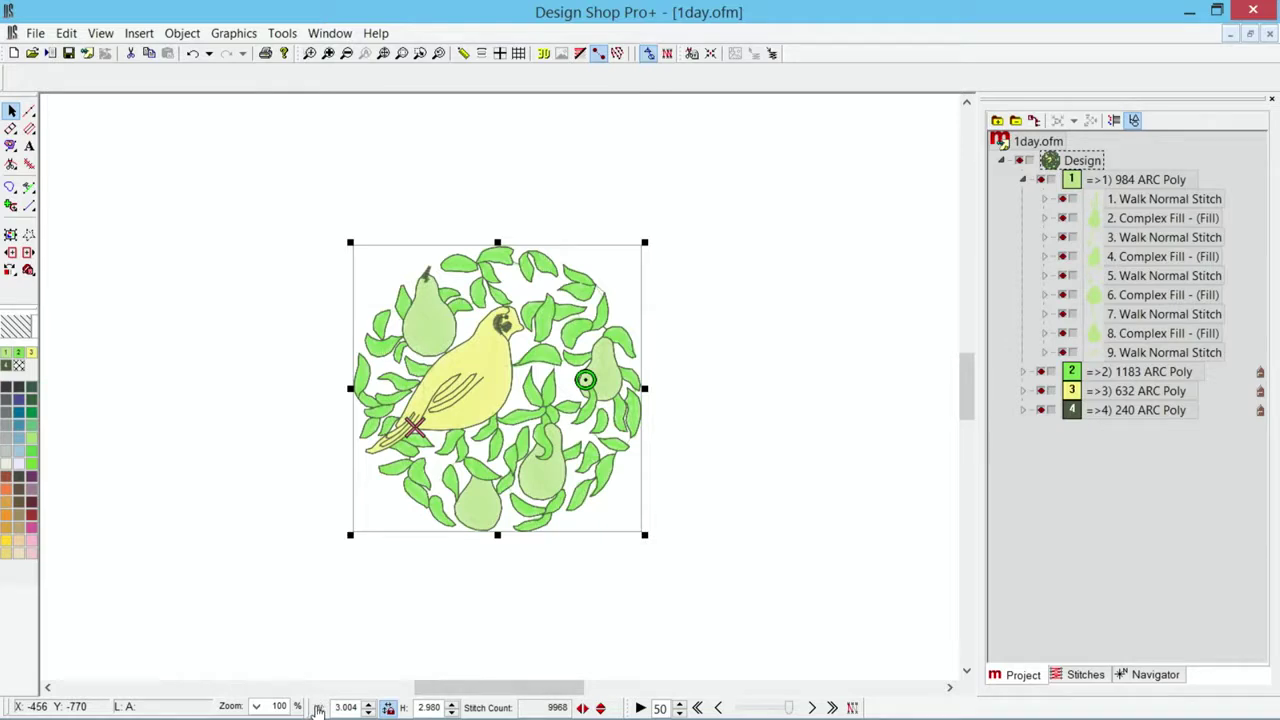
Scale the design to 120% in the numeric Scale popup.
click(320, 708)
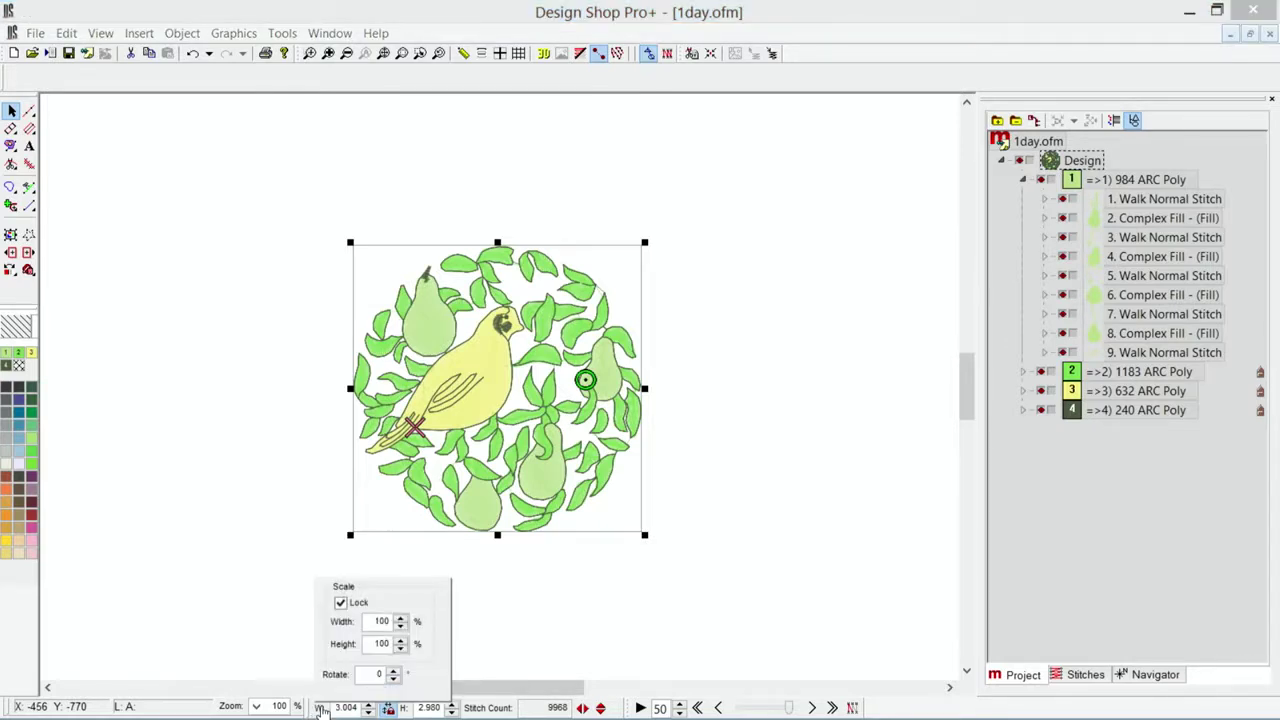
double_click(381, 621)
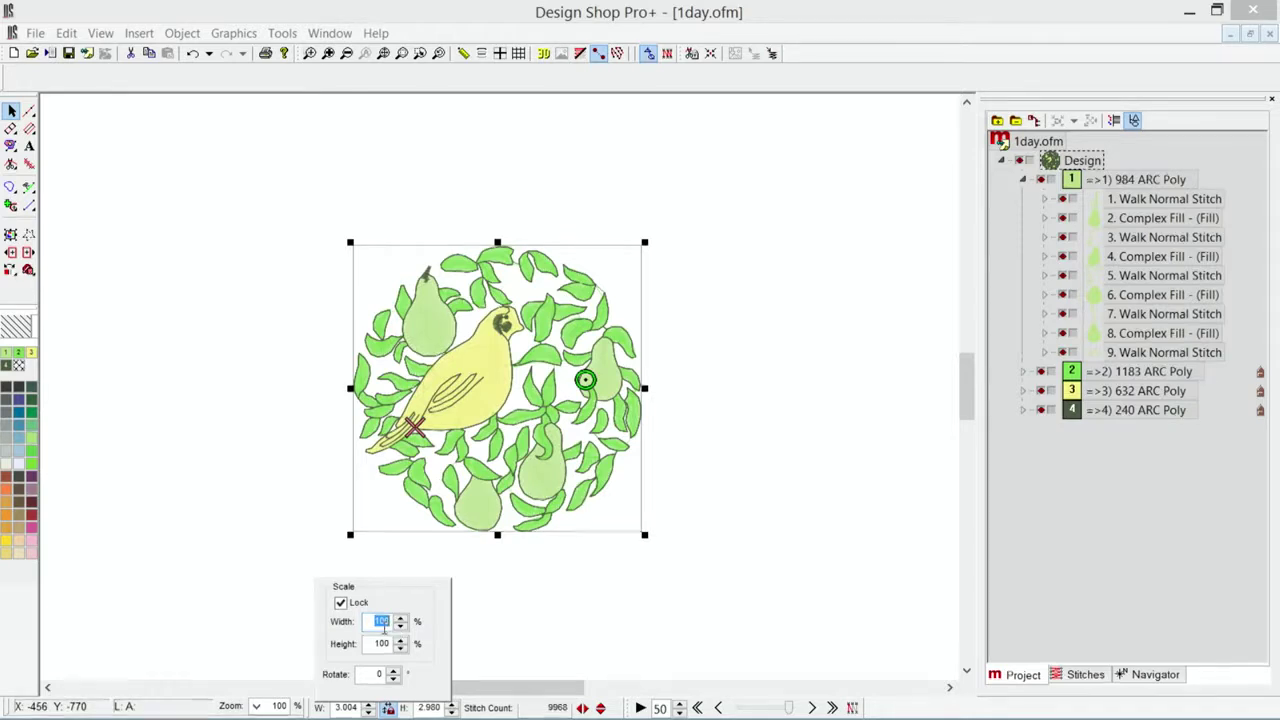
text(1)
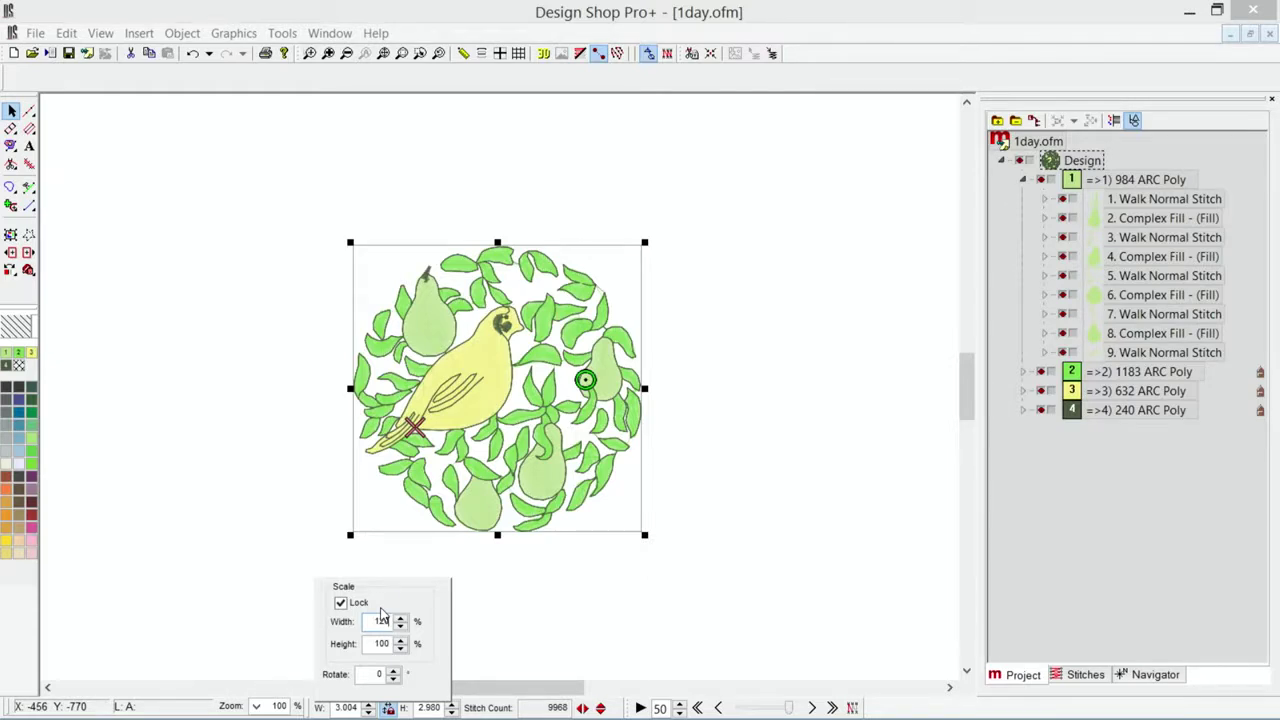
key(Return)
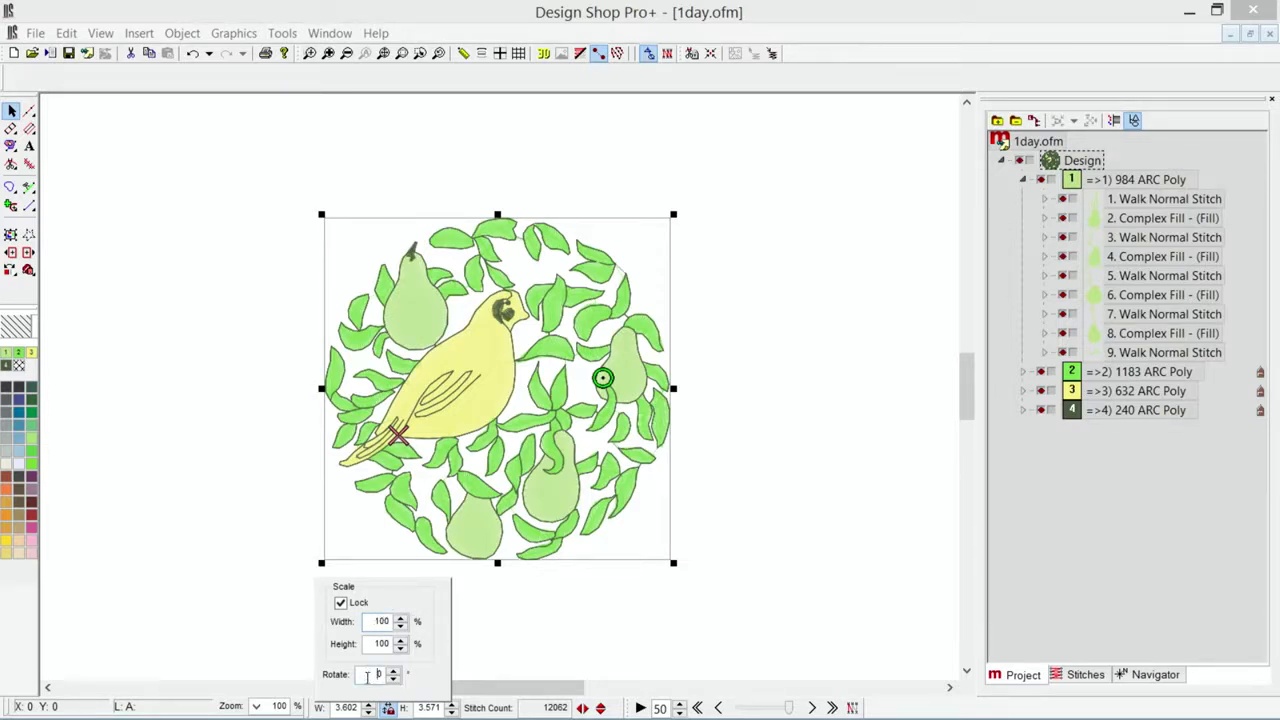
Rotate the design 45 degrees to 3.579 × 3.579 in, then deselect it.
double_click(373, 678)
click(392, 681)
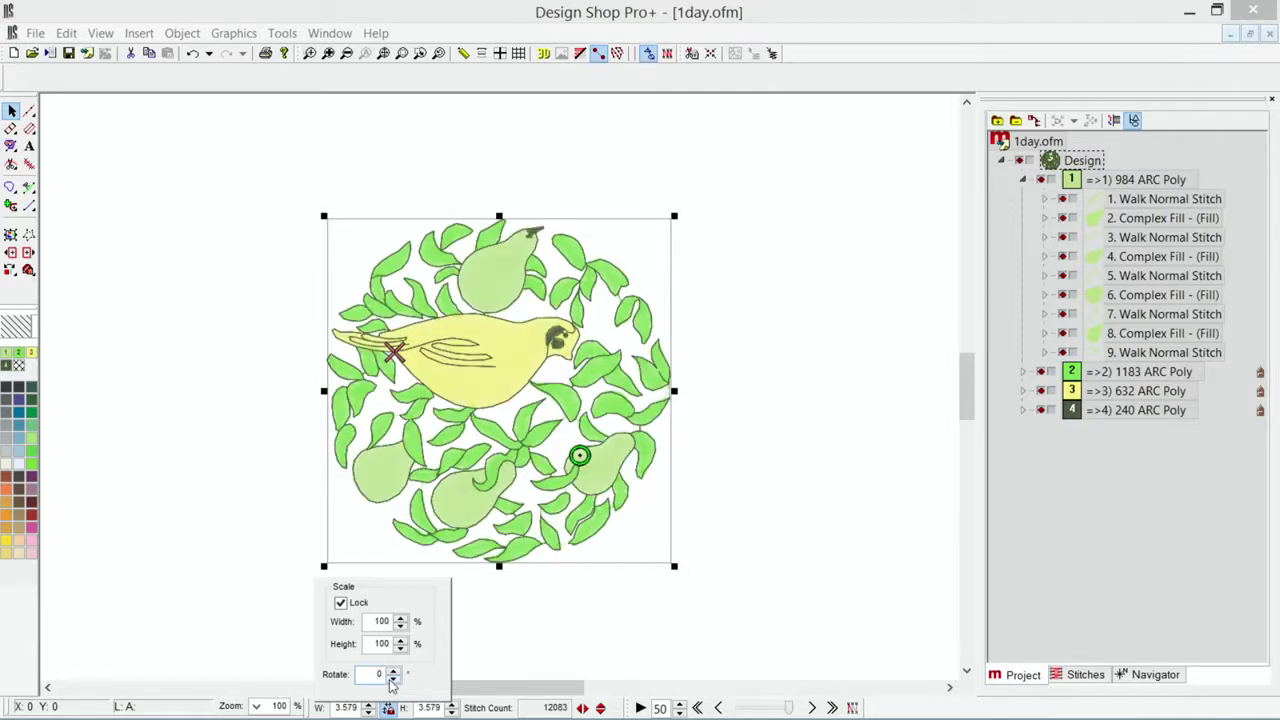
click(536, 624)
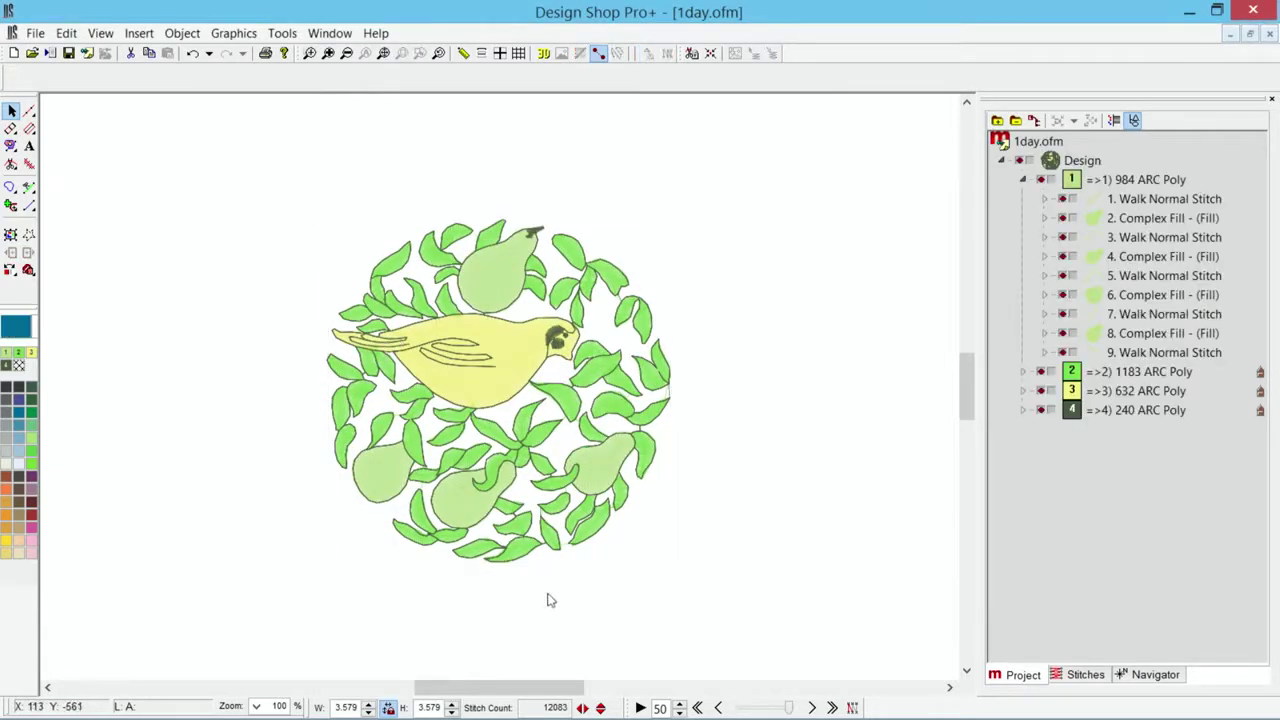
Reselect the design and rotate it -45 degrees back upright, to 3.602 × 3.579 in.
click(1083, 162)
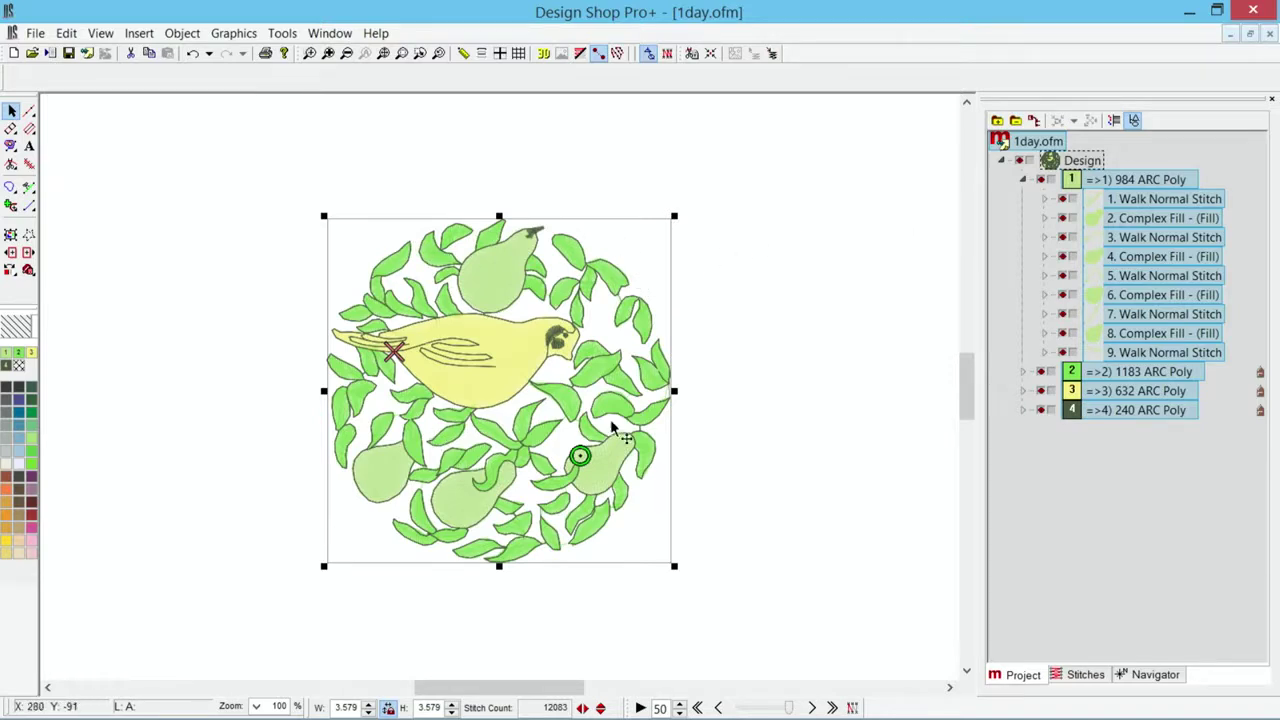
click(638, 252)
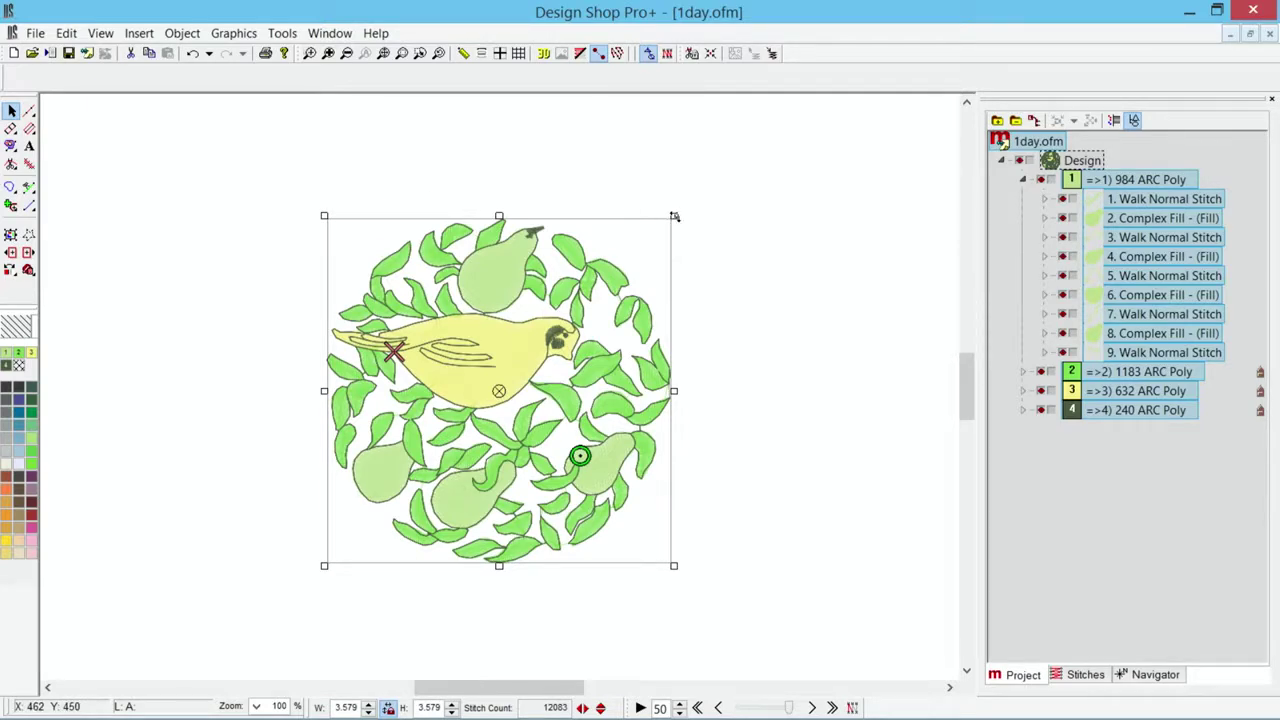
drag(674, 216, 502, 188)
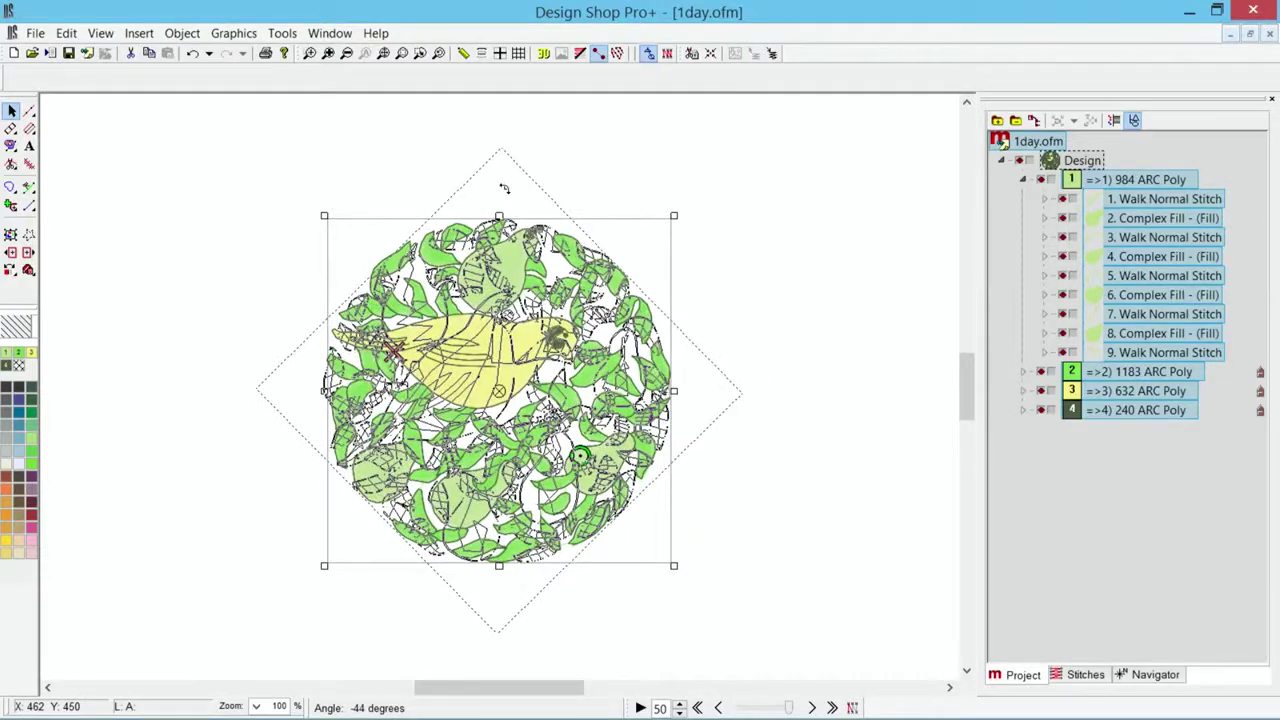
drag(502, 188, 503, 189)
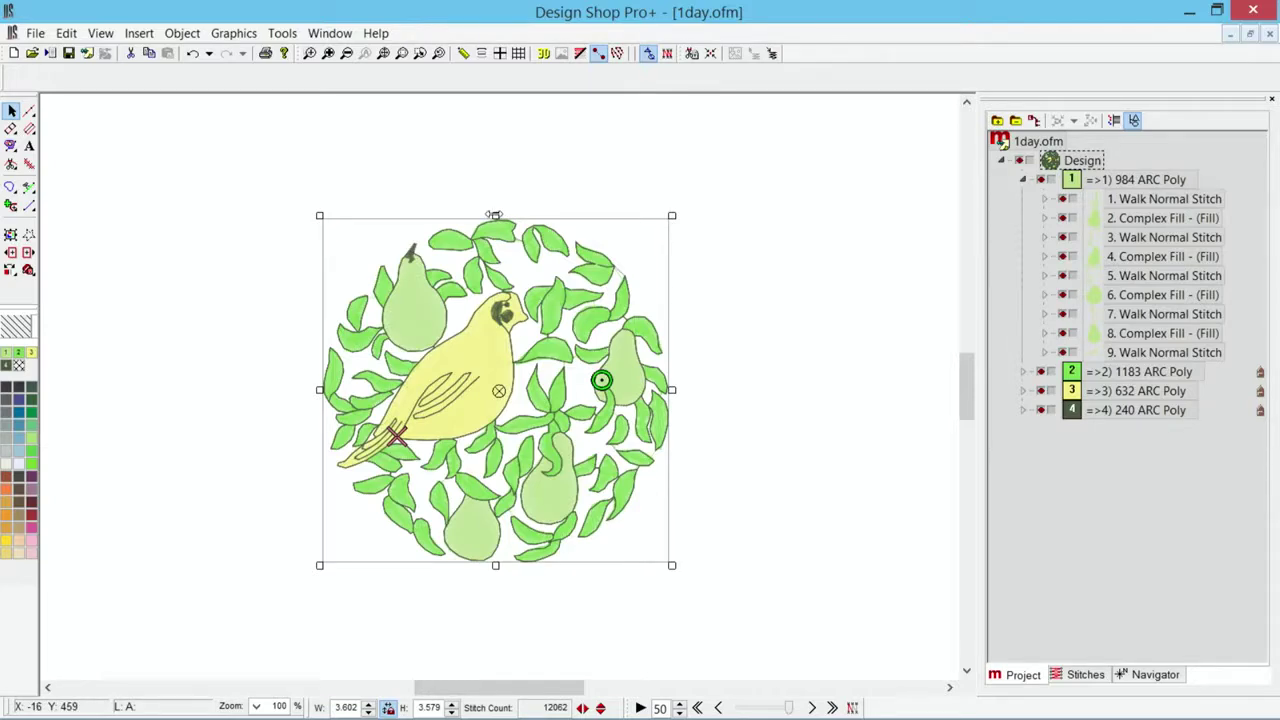
Slant the design right and skew it vertically, reaching 3.681 × 4.110 in.
drag(494, 215, 562, 222)
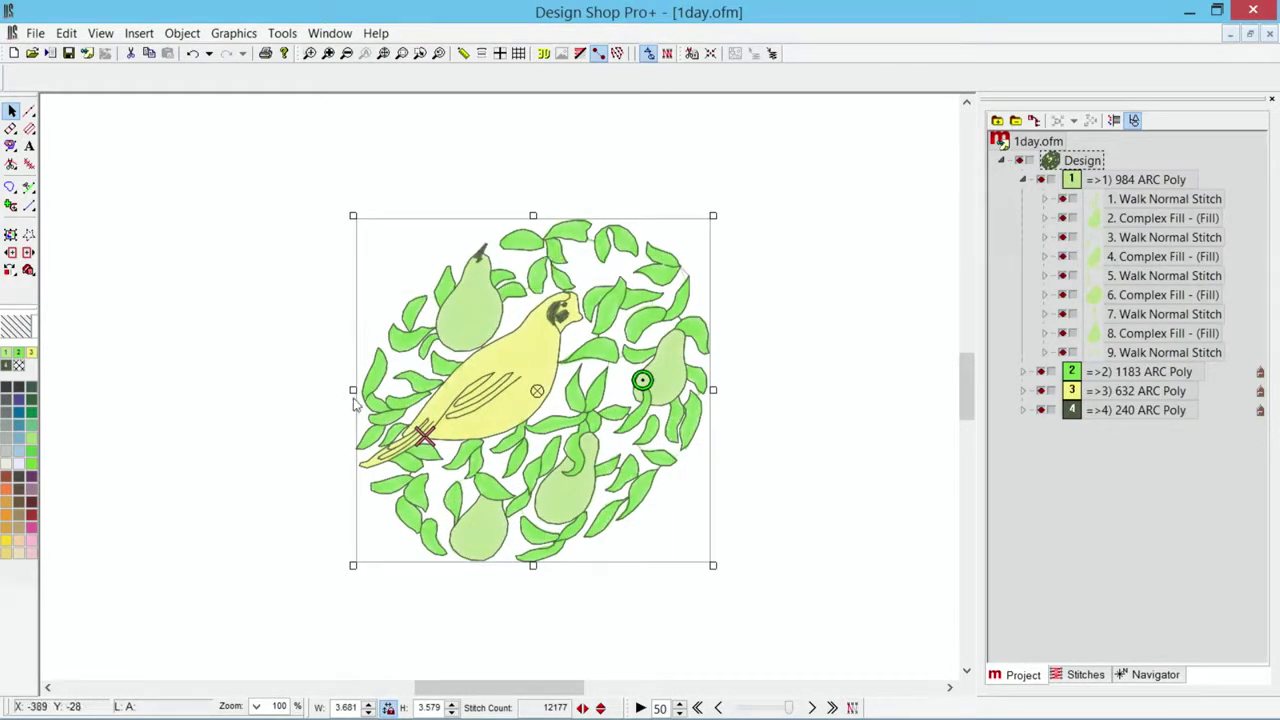
drag(351, 390, 352, 518)
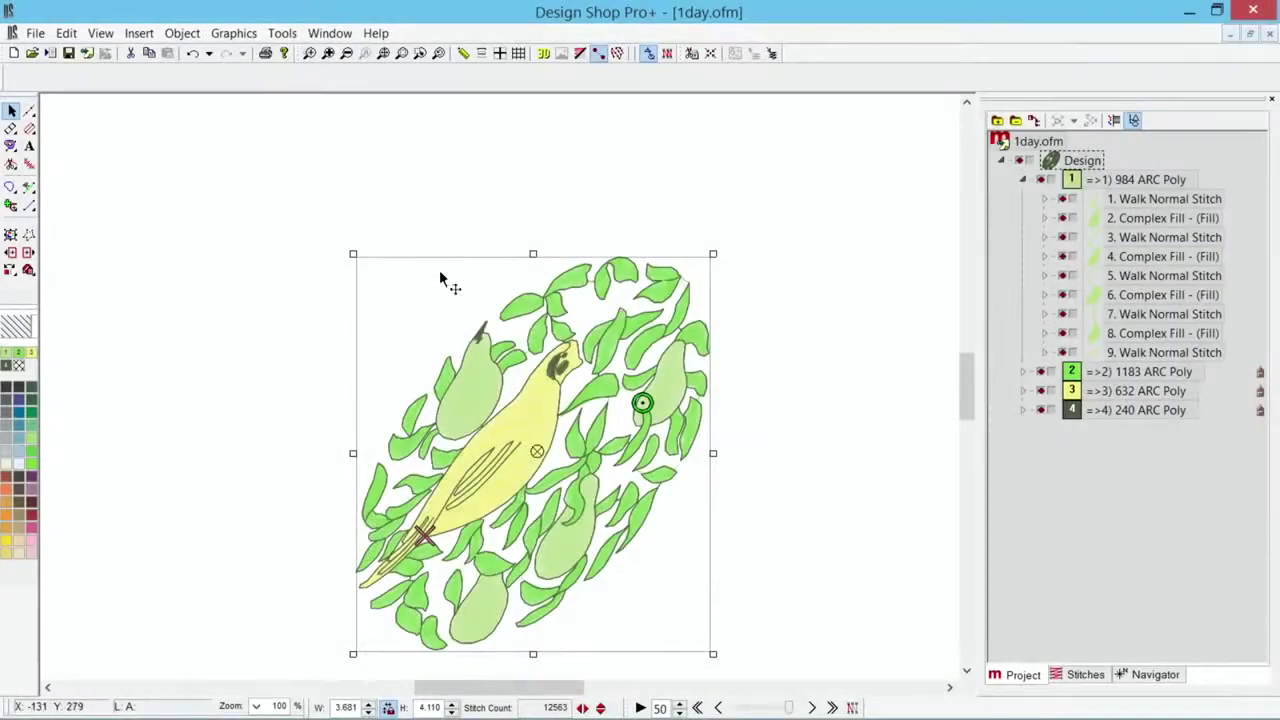
Undo several edits from the history list, then redo one for the upright 3.602 × 3.579 in wreath, and deselect.
click(208, 53)
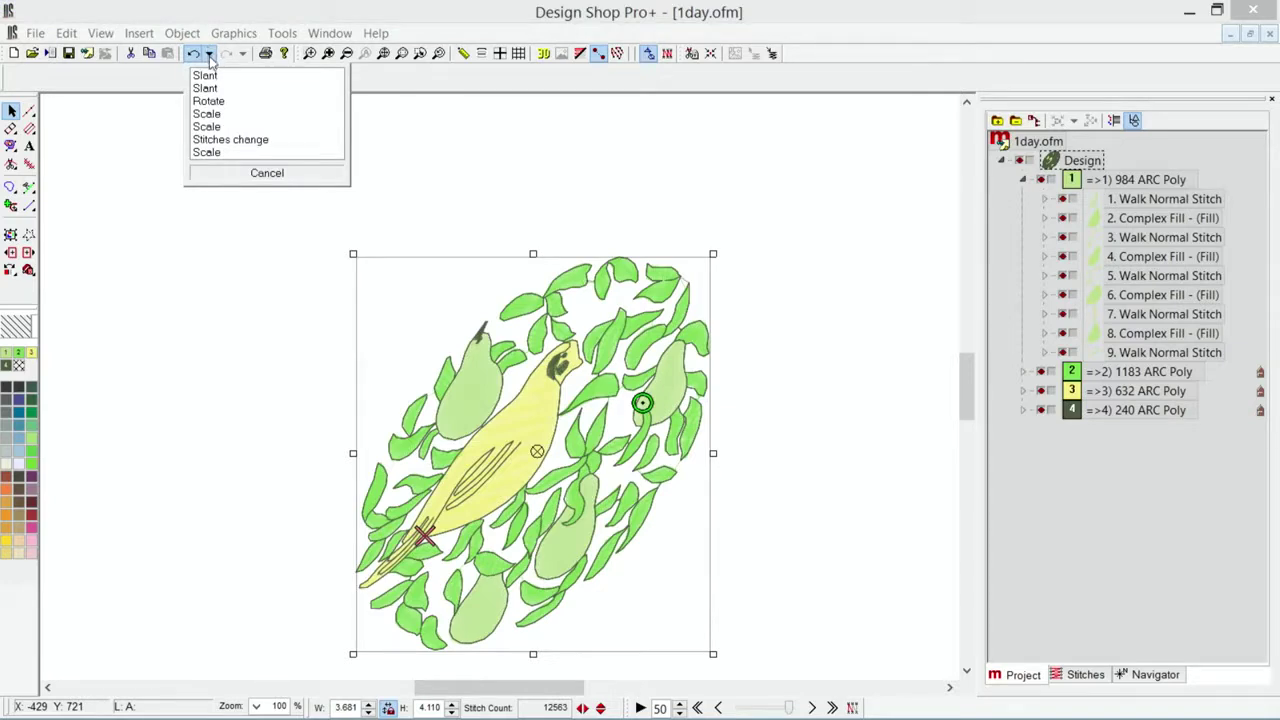
click(216, 133)
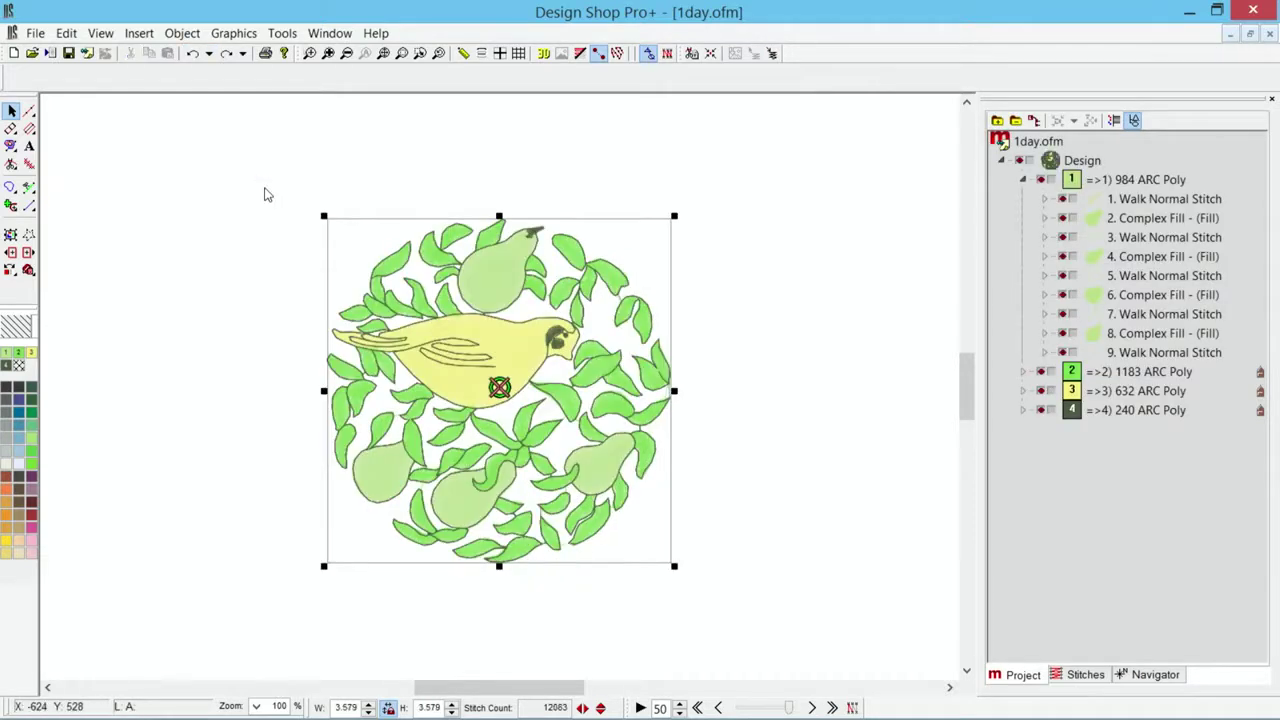
click(226, 53)
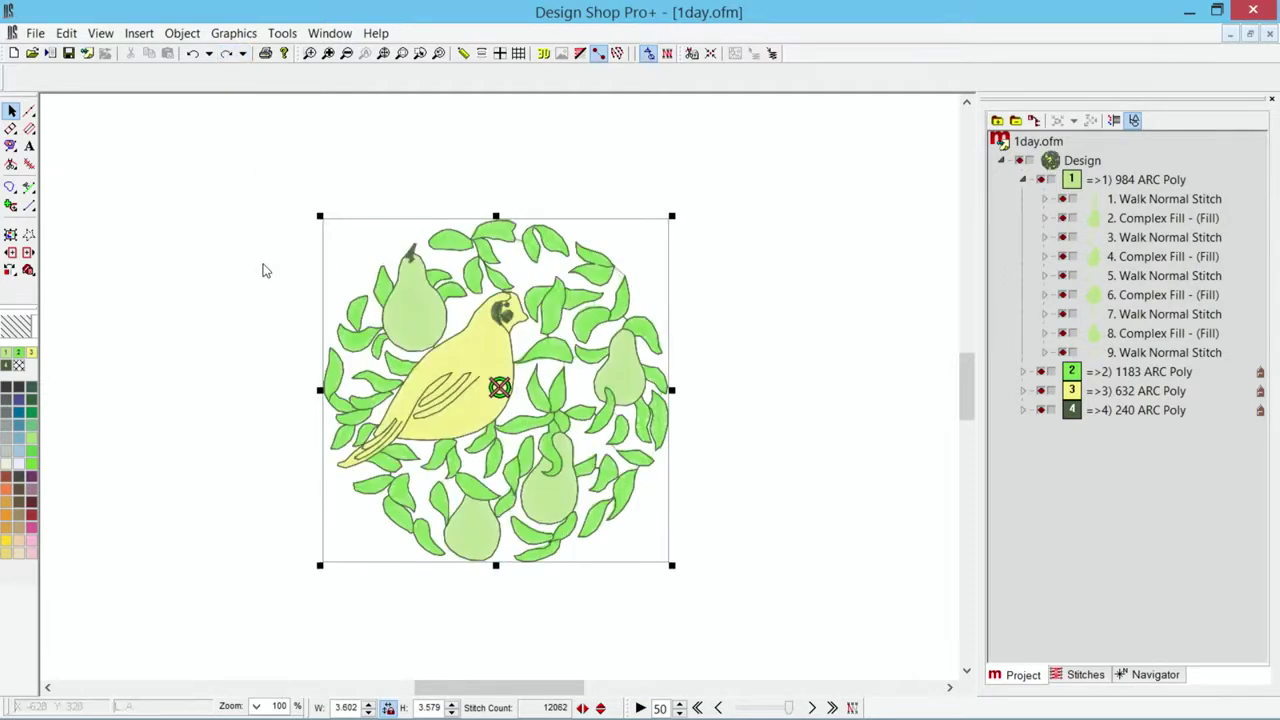
click(254, 425)
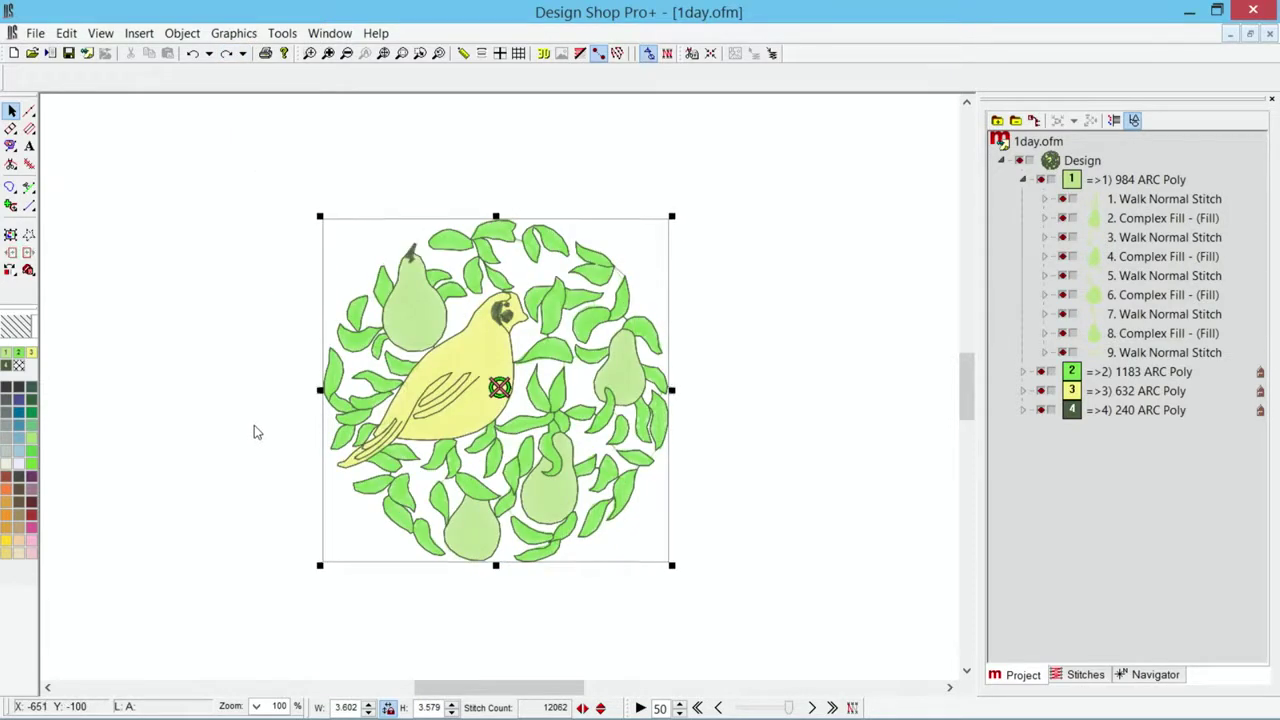